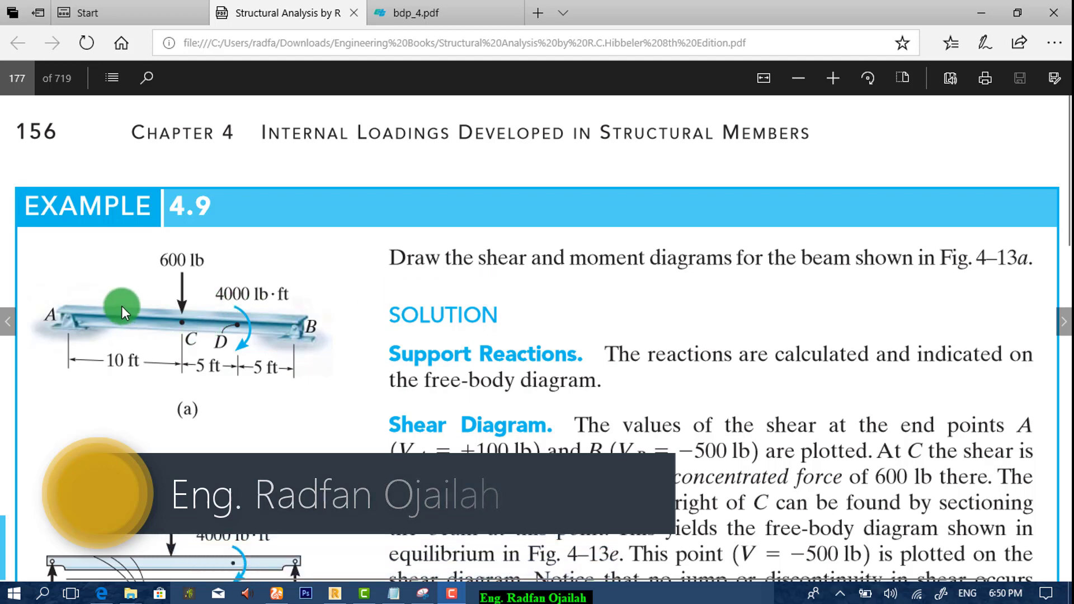
Create structural grid axes at X = 0, 10 and 20 ft and Z = 0, then apply them.
{"action": "left_click", "coordinate": [338, 594]}
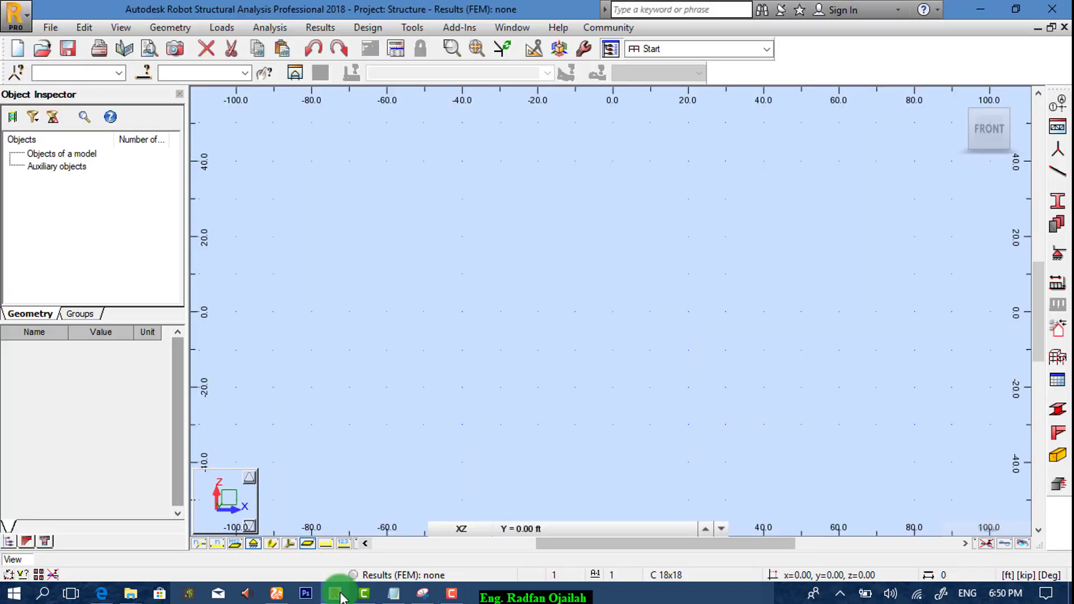
{"action": "left_click", "coordinate": [1058, 116]}
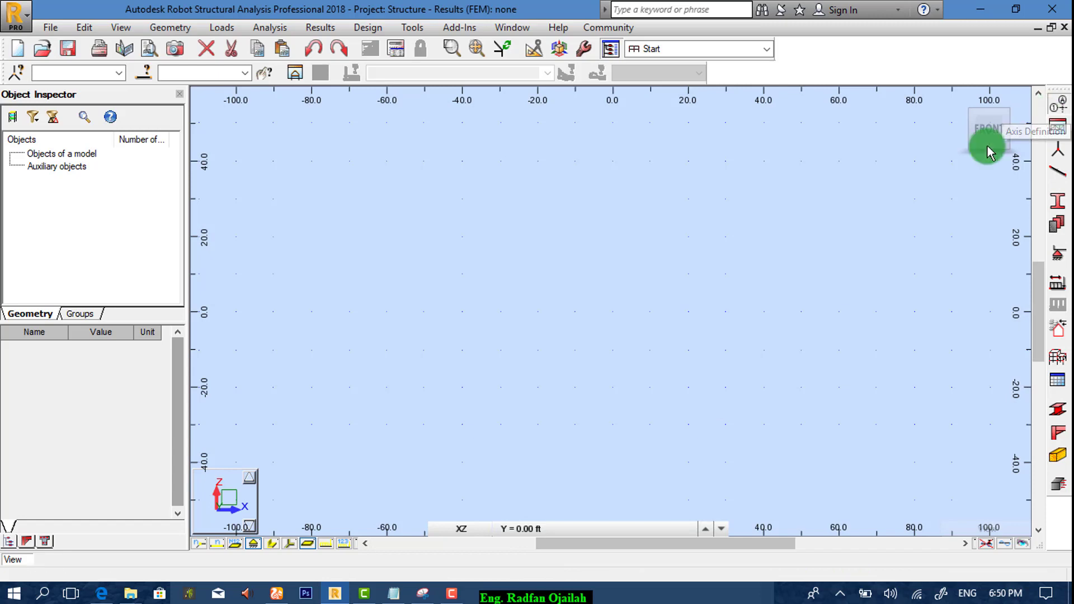
{"action": "left_click", "coordinate": [102, 595]}
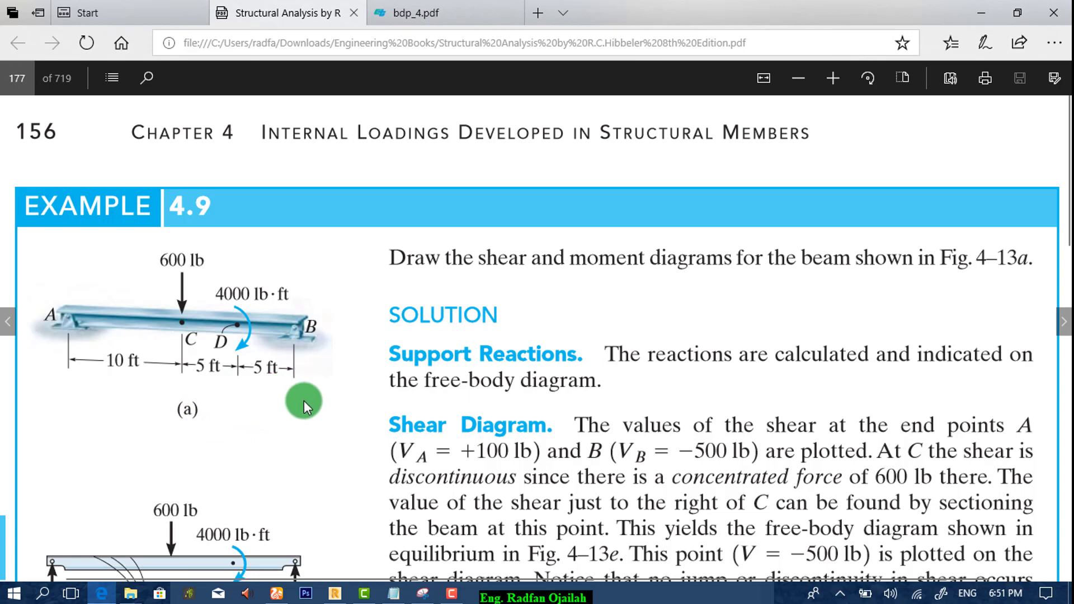
{"action": "left_click", "coordinate": [980, 13]}
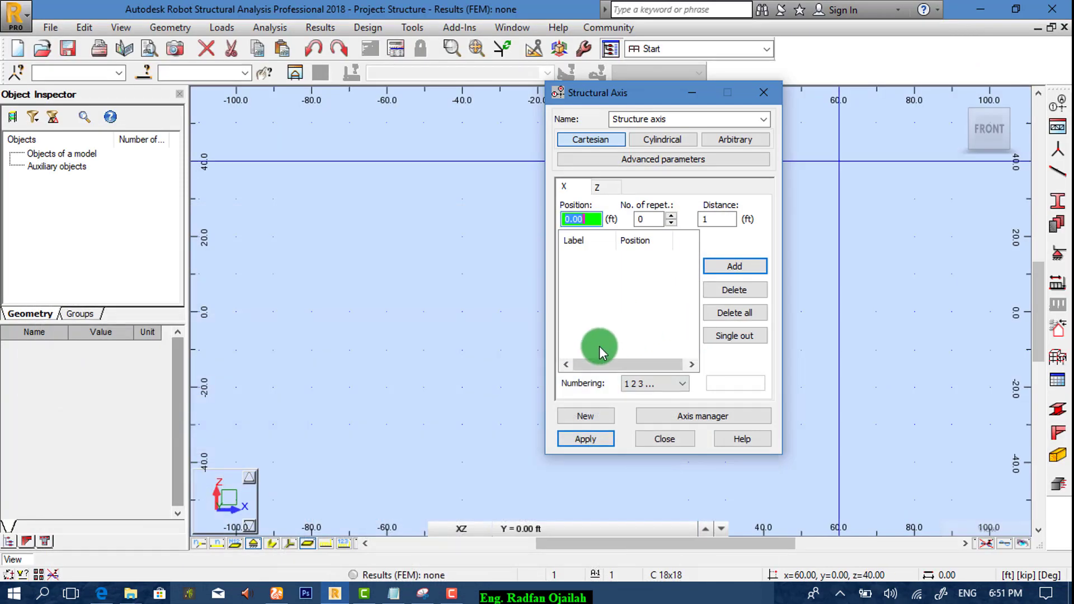
{"action": "left_click", "coordinate": [729, 265]}
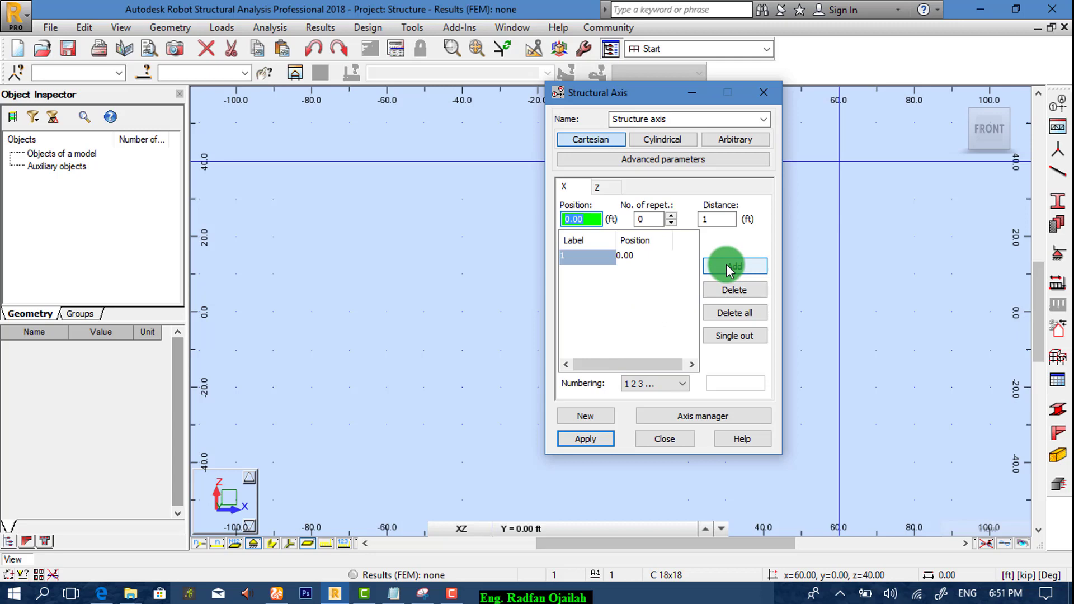
{"action": "type", "text": "10"}
{"action": "left_click", "coordinate": [729, 266]}
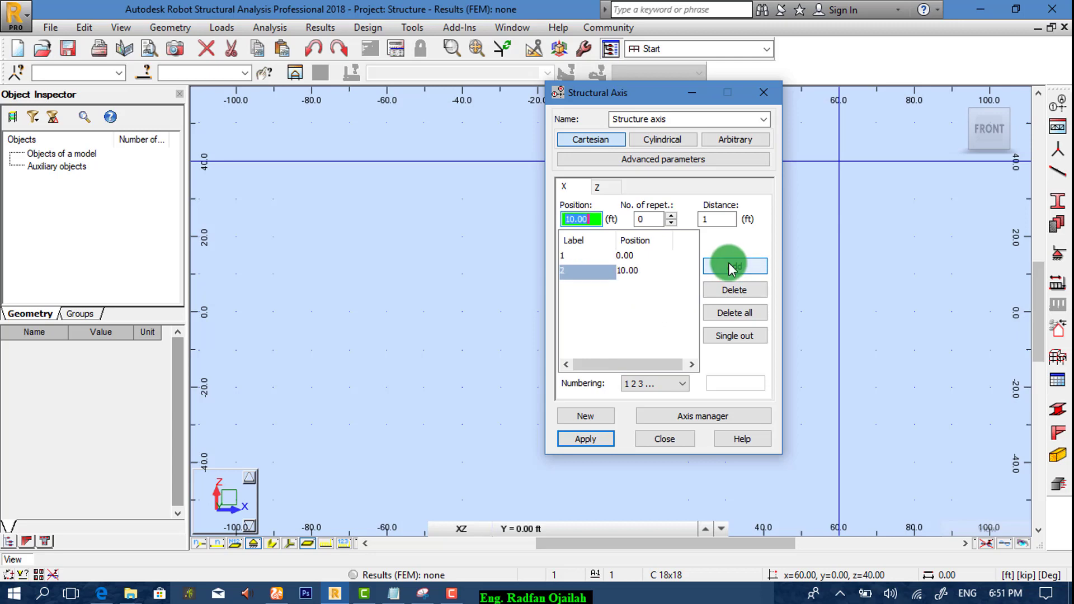
{"action": "left_click", "coordinate": [730, 266]}
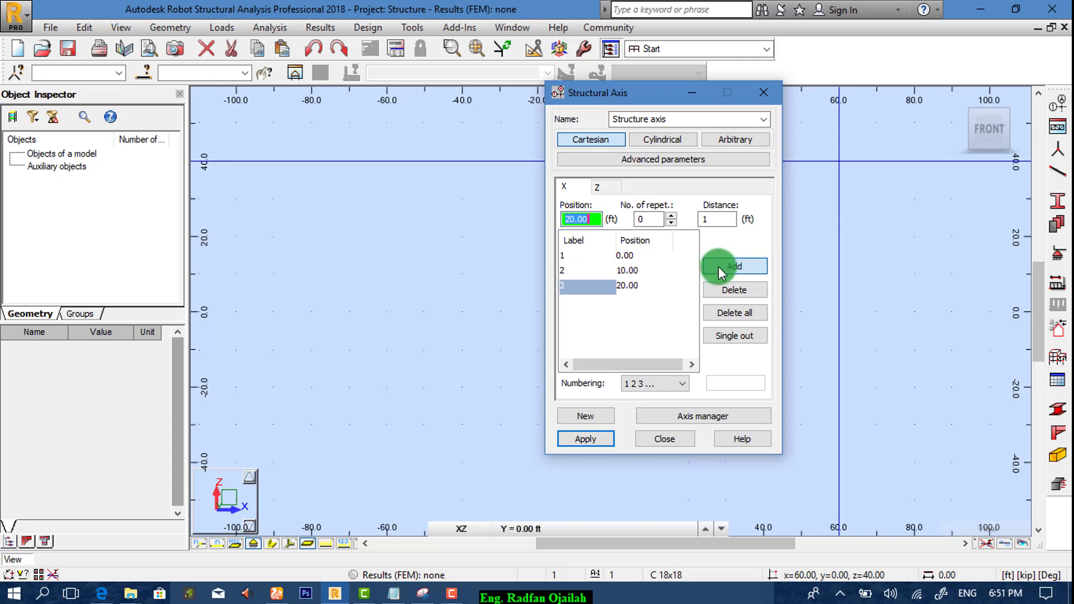
{"action": "left_click", "coordinate": [617, 188]}
{"action": "left_click", "coordinate": [735, 268]}
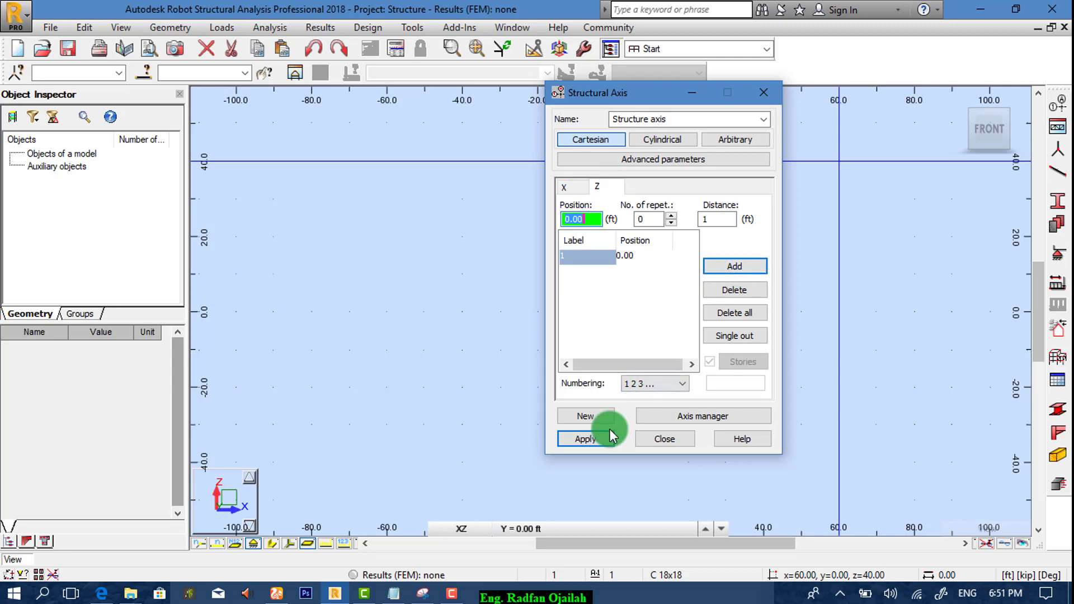
{"action": "left_click", "coordinate": [585, 438]}
{"action": "left_click", "coordinate": [668, 439]}
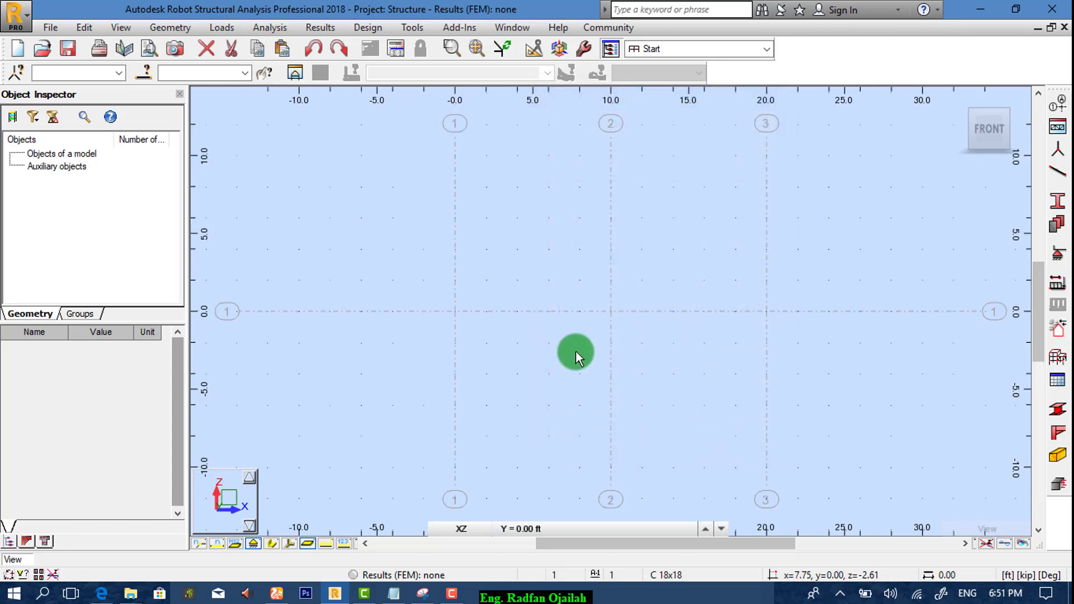
Draw a bar from the origin node to the node at X = 20 ft, then return to the textbook.
{"action": "left_click", "coordinate": [101, 594]}
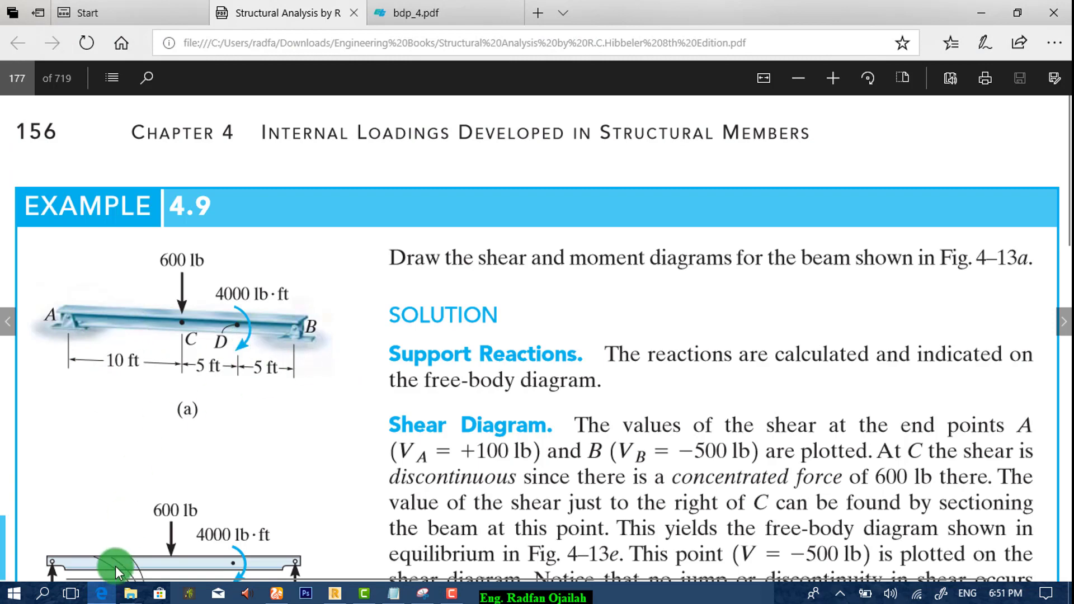
{"action": "left_click", "coordinate": [335, 594]}
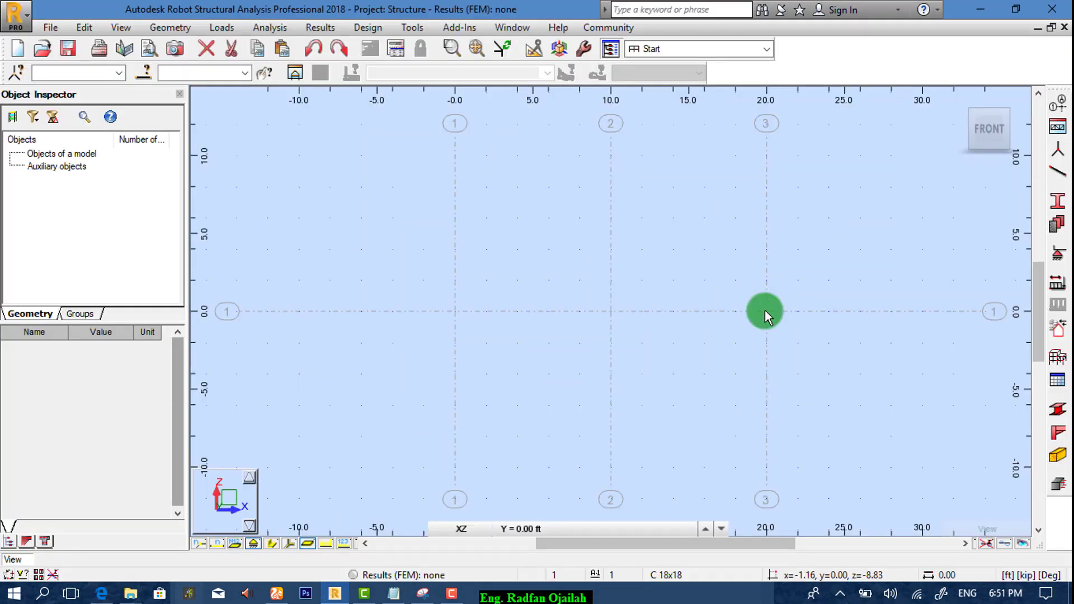
{"action": "left_click", "coordinate": [1058, 170]}
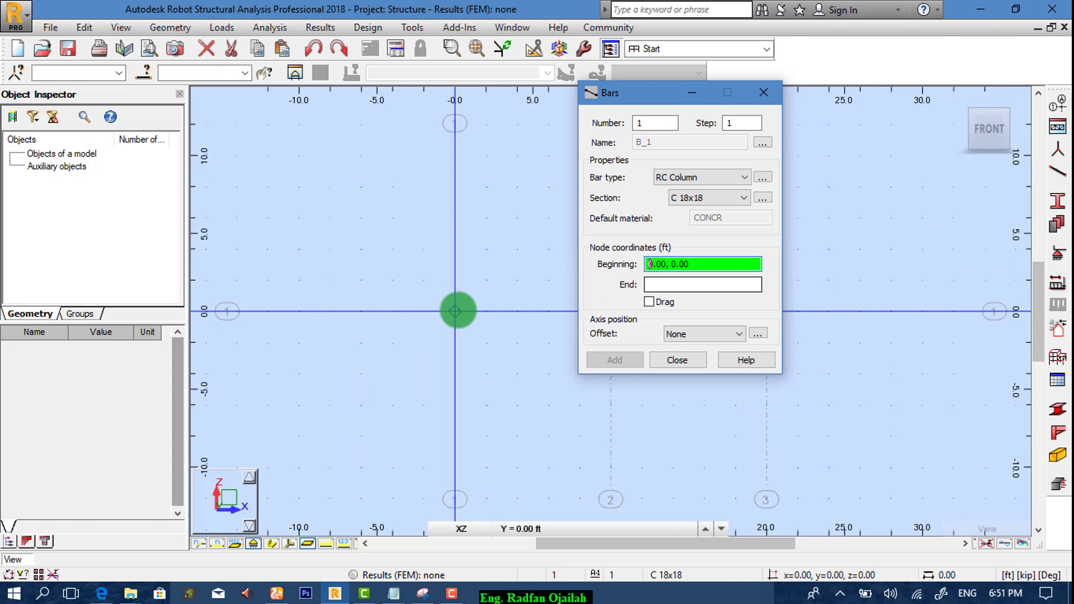
{"action": "left_click", "coordinate": [455, 311]}
{"action": "scroll", "coordinate": [379, 446], "scroll_direction": "down", "scroll_amount": 5}
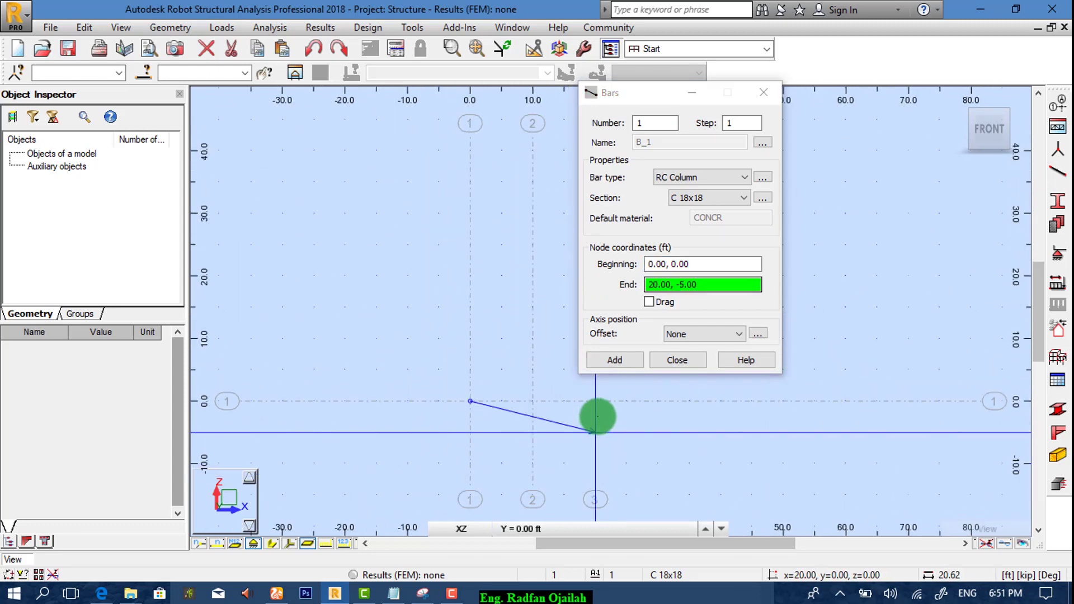
{"action": "left_click", "coordinate": [595, 431]}
{"action": "left_click", "coordinate": [688, 364]}
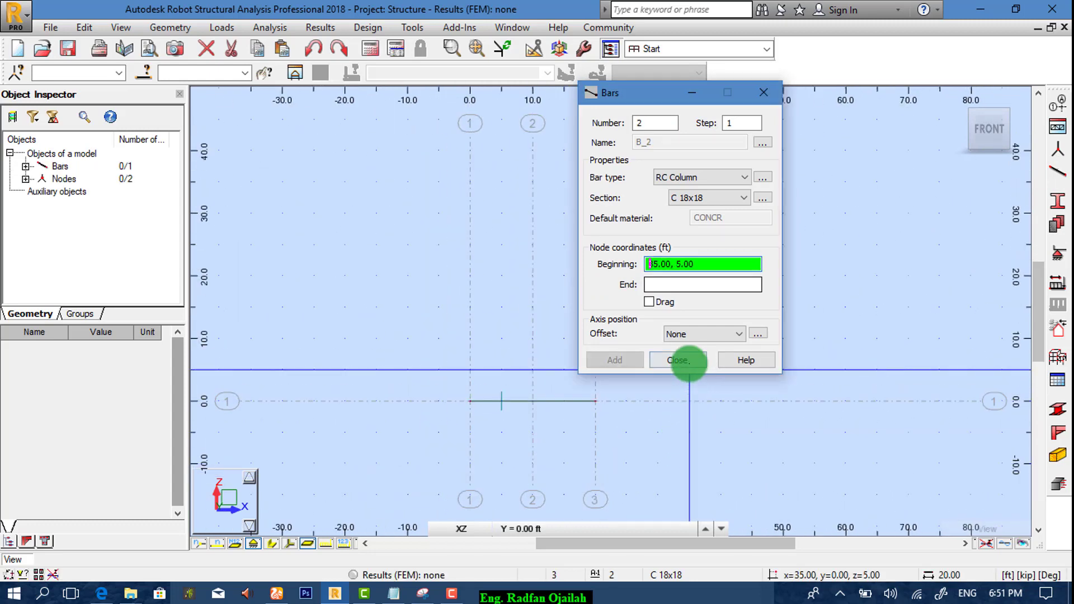
{"action": "scroll", "coordinate": [599, 422], "scroll_direction": "up", "scroll_amount": 3}
{"action": "scroll", "coordinate": [506, 411], "scroll_direction": "down", "scroll_amount": 1}
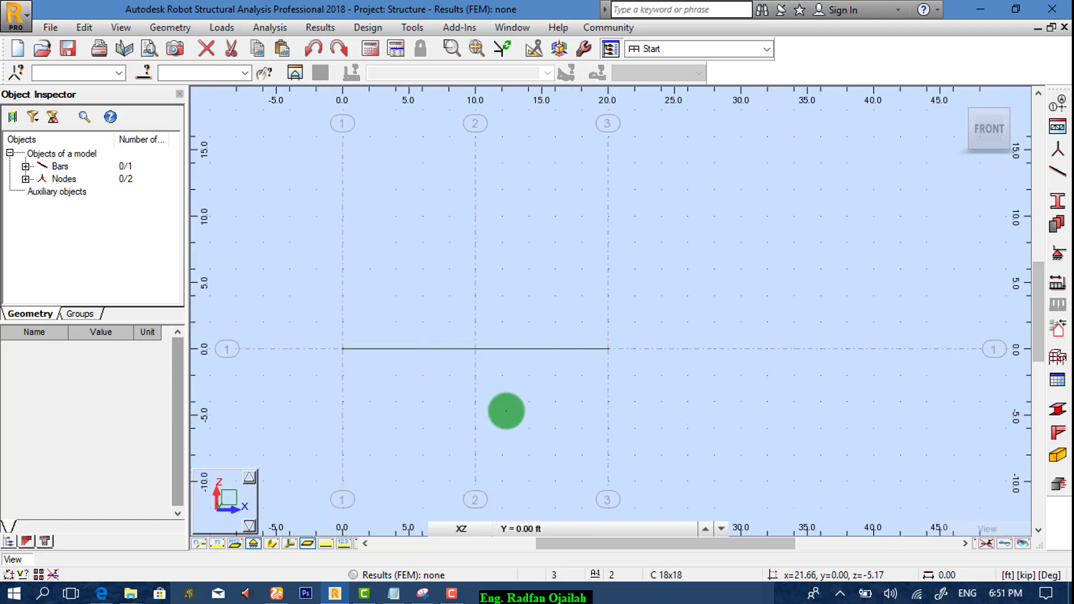
{"action": "scroll", "coordinate": [330, 364], "scroll_direction": "up", "scroll_amount": 1}
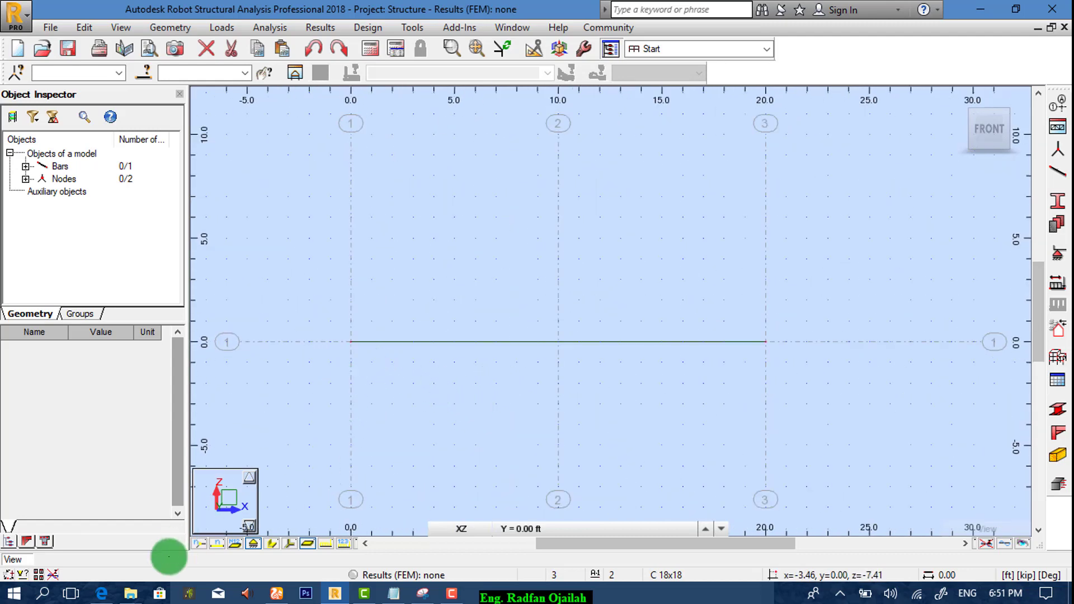
{"action": "left_click", "coordinate": [102, 593]}
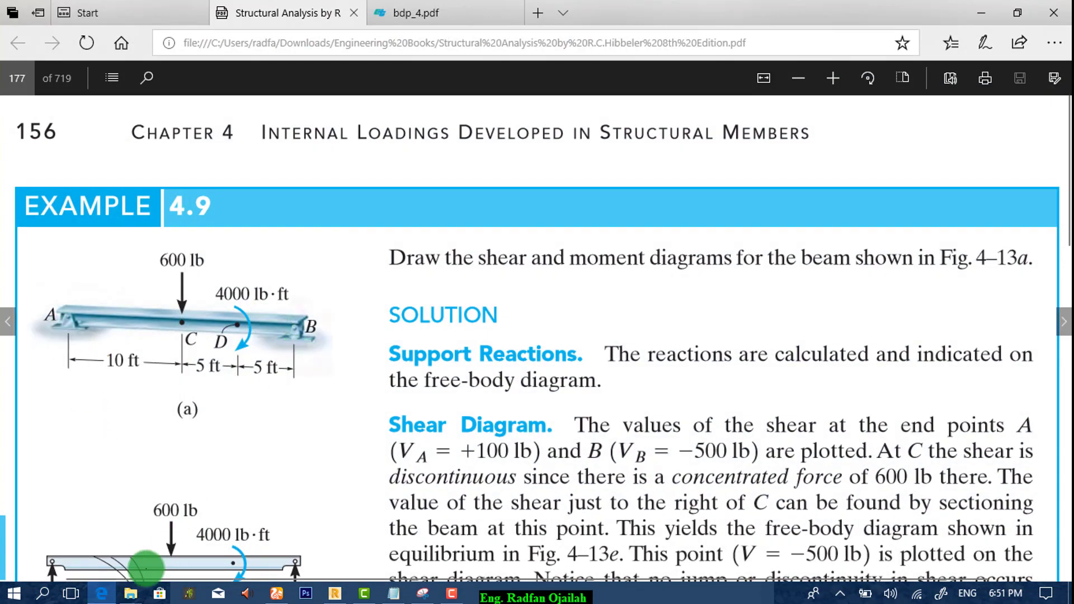
Place a pinned support at the beam's left node and a roller at its right node.
{"action": "left_click", "coordinate": [335, 593]}
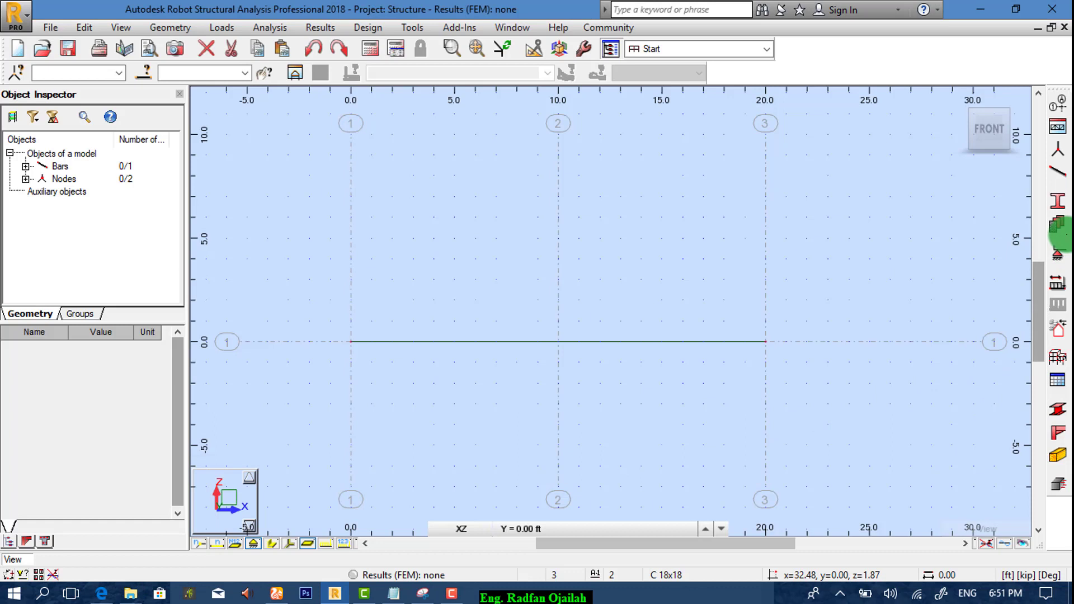
{"action": "left_click", "coordinate": [1057, 253]}
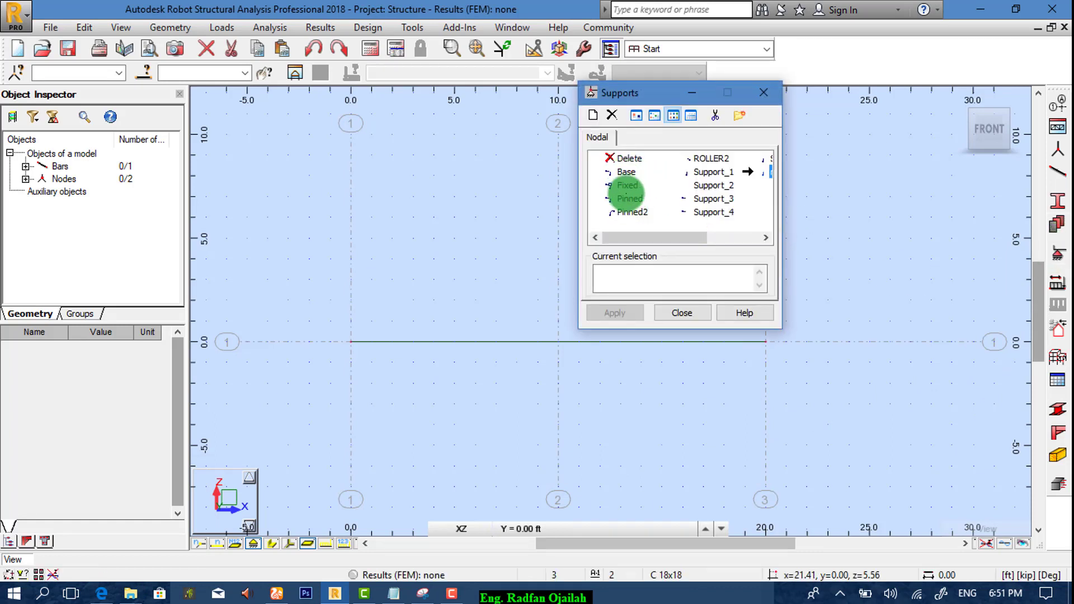
{"action": "left_click", "coordinate": [358, 340]}
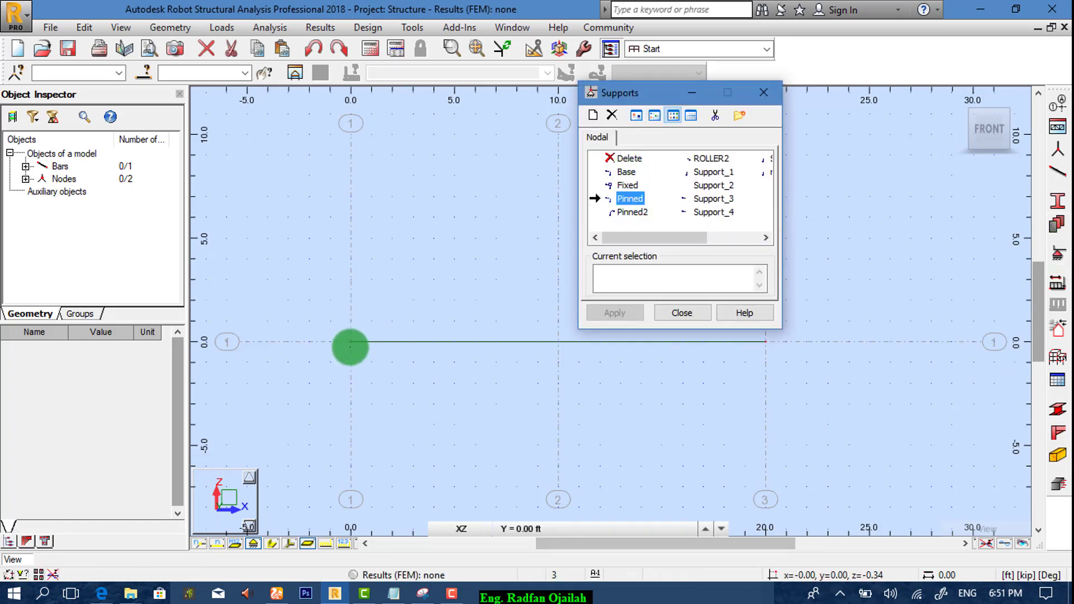
{"action": "left_click_drag", "start_coordinate": [683, 239], "coordinate": [748, 225]}
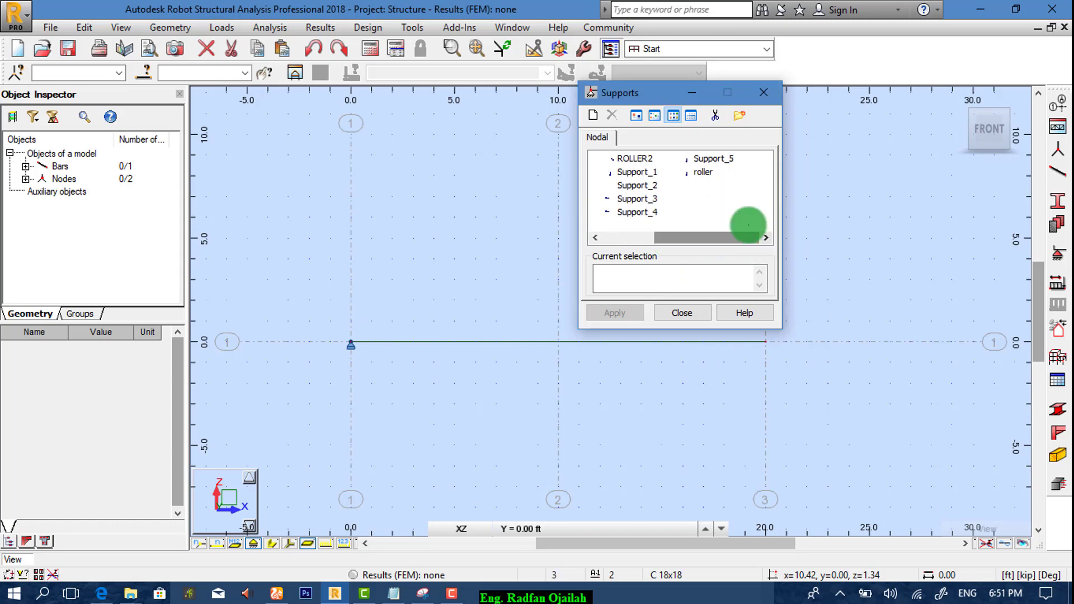
{"action": "left_click", "coordinate": [702, 172]}
{"action": "left_click", "coordinate": [764, 343]}
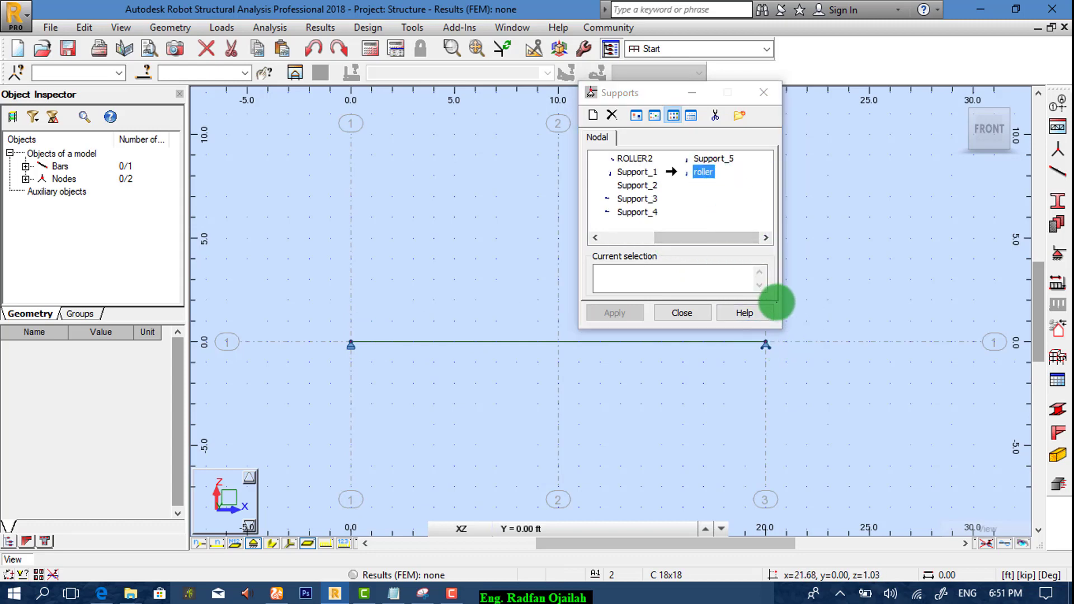
{"action": "left_click", "coordinate": [696, 316]}
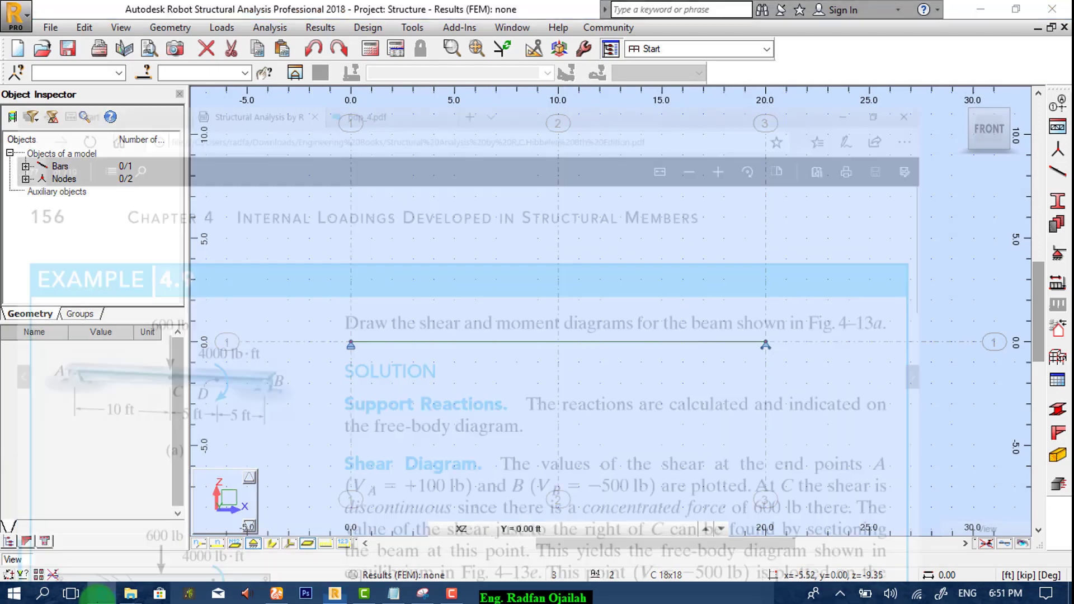
{"action": "left_click", "coordinate": [102, 593]}
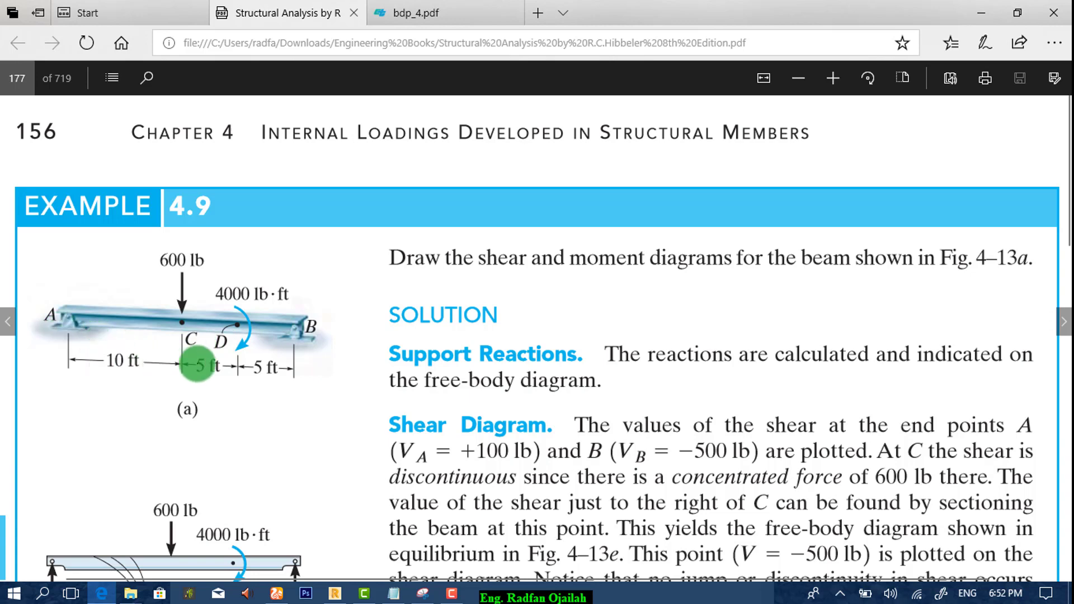
Add an extra X grid axis at 15 ft, giving axes at 0, 10, 15 and 20 ft.
{"action": "left_click", "coordinate": [975, 14]}
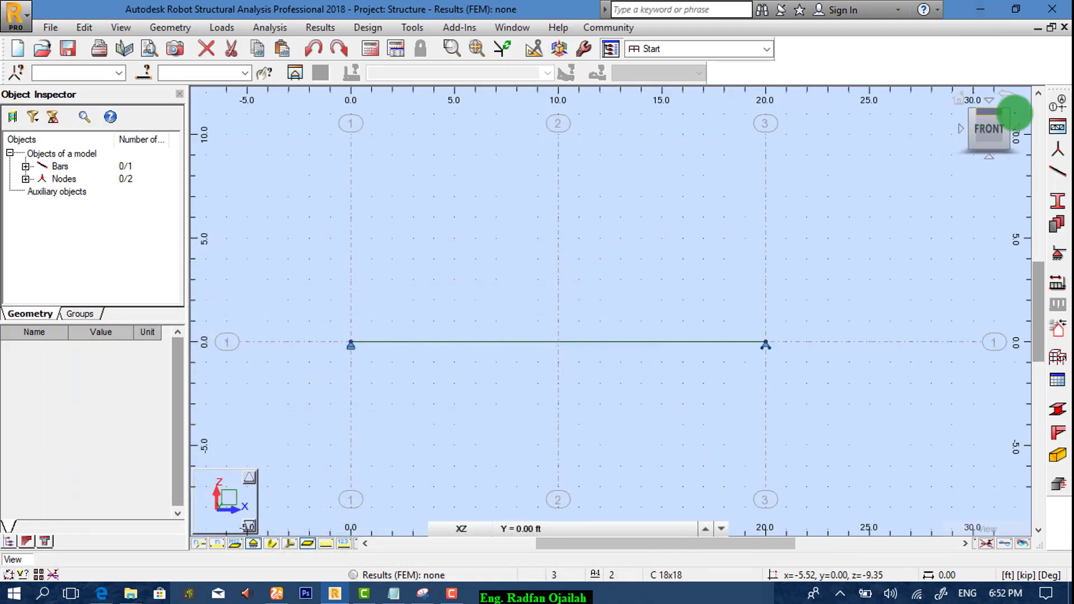
{"action": "double_click", "coordinate": [909, 238]}
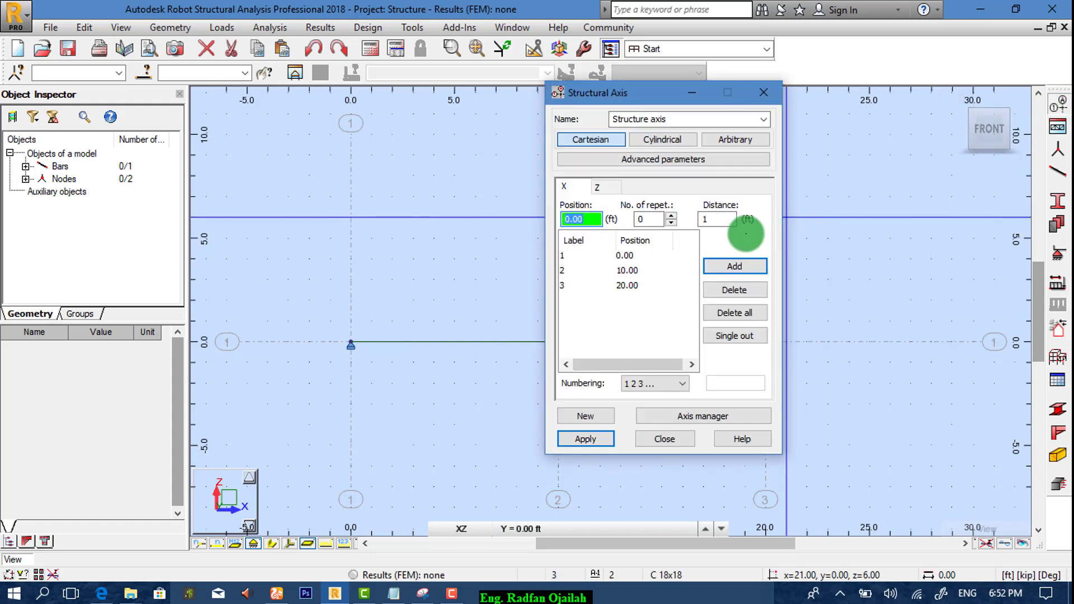
{"action": "type", "text": "1"}
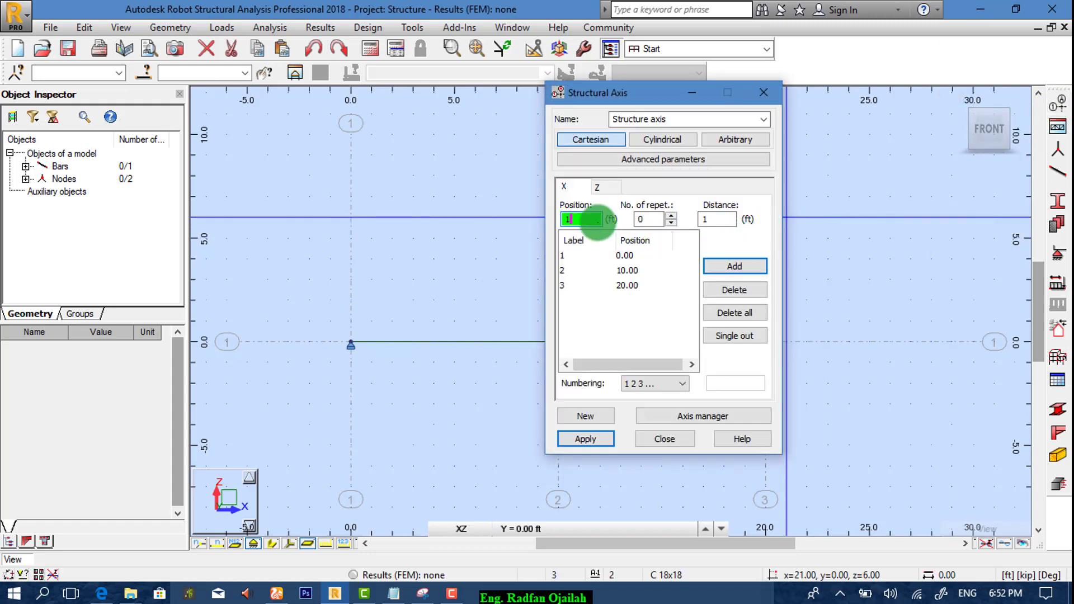
{"action": "type", "text": "5"}
{"action": "left_click", "coordinate": [727, 265]}
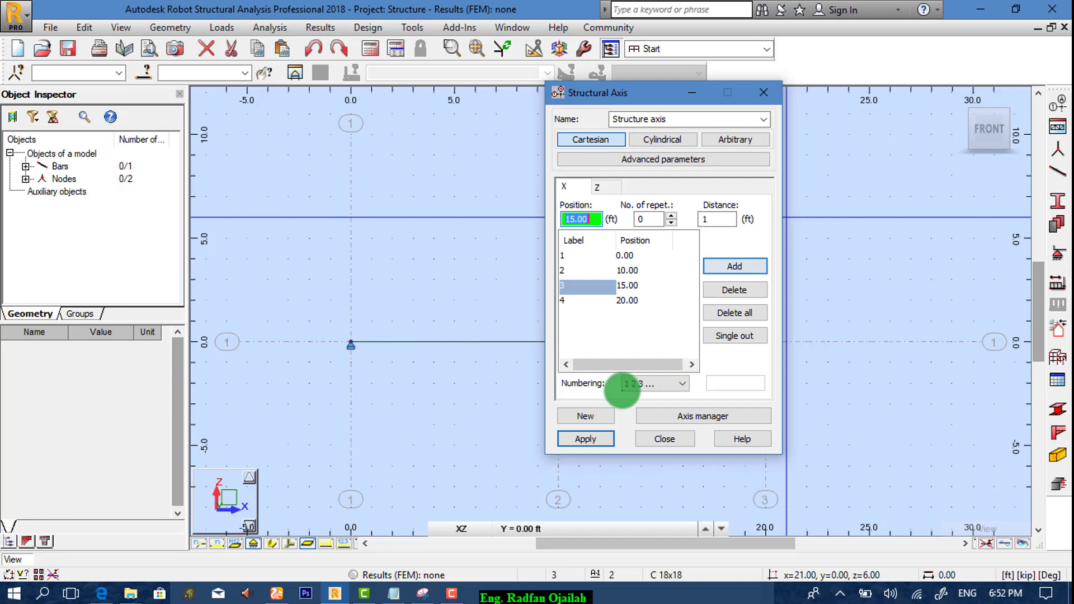
{"action": "left_click", "coordinate": [593, 440]}
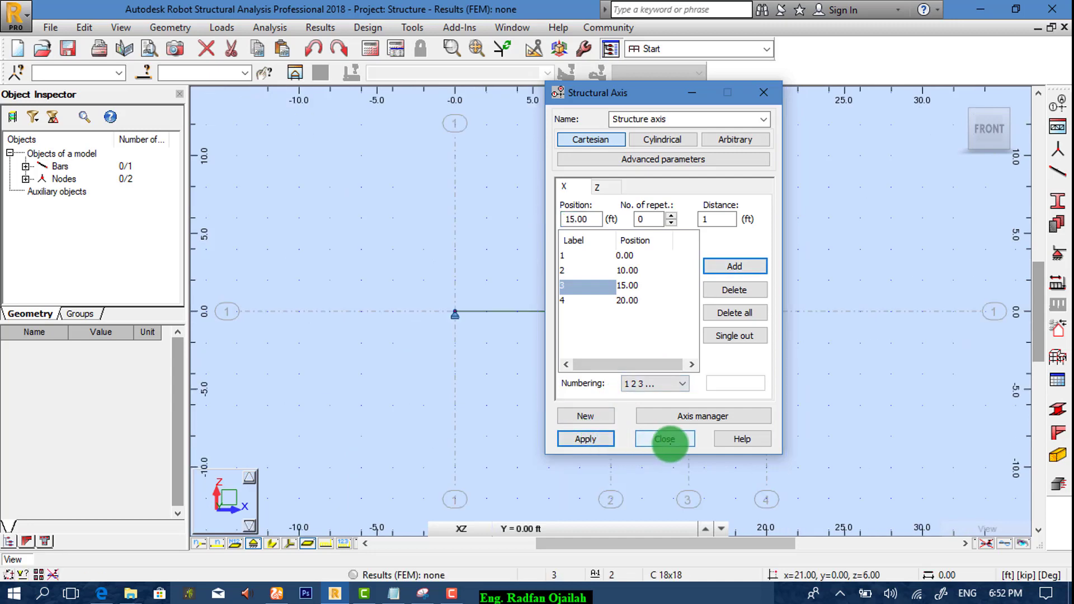
{"action": "left_click", "coordinate": [664, 439]}
{"action": "scroll", "coordinate": [643, 309], "scroll_direction": "up", "scroll_amount": 3}
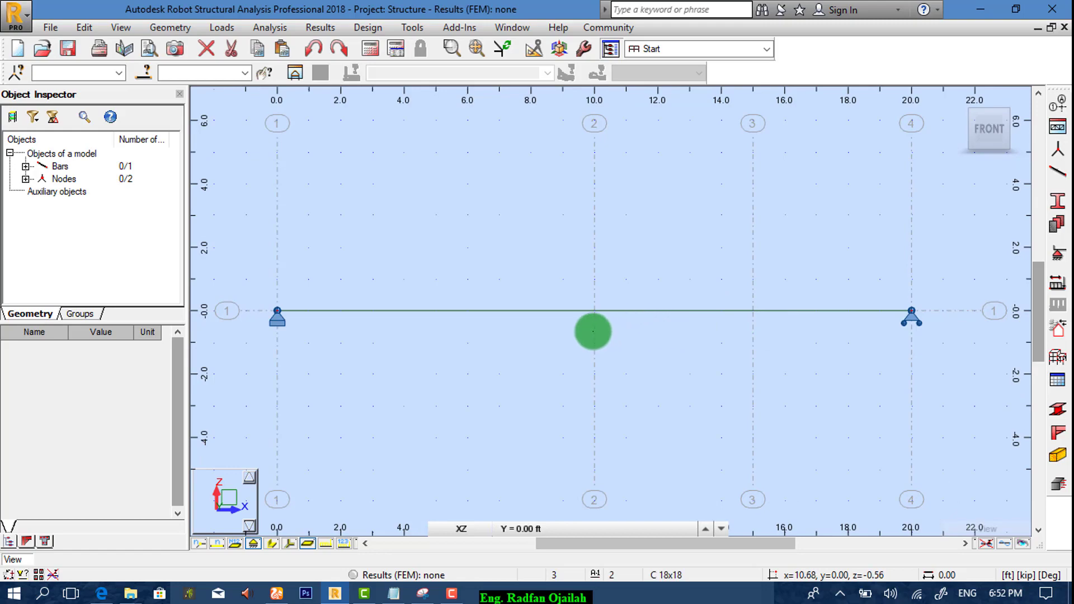
Review textbook Example 4.9 in the PDF before returning to the beam model.
{"action": "mouse_move", "coordinate": [98, 587]}
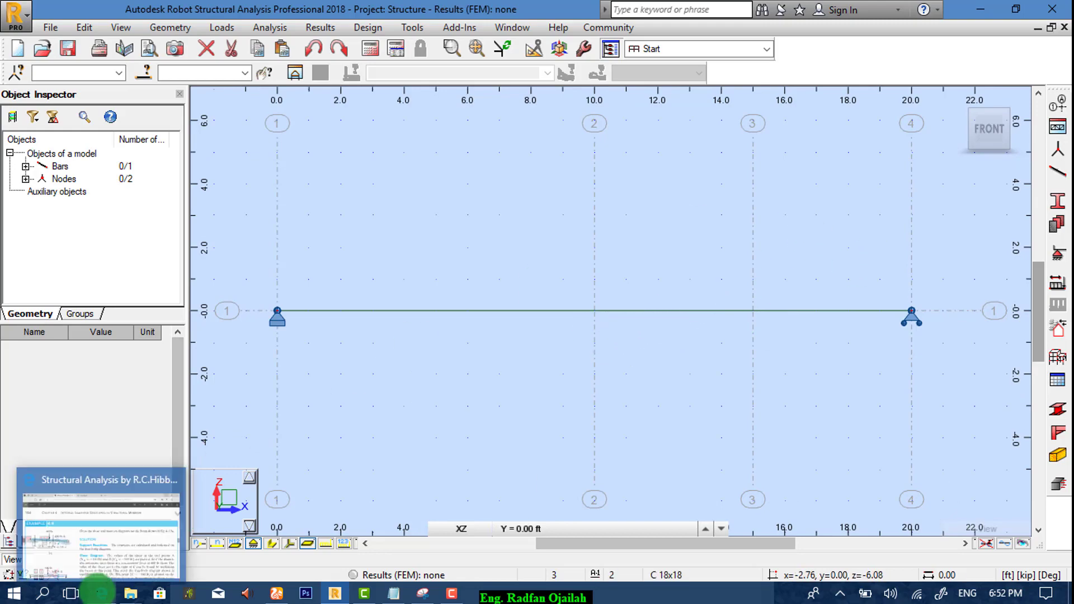
{"action": "left_click", "coordinate": [106, 520]}
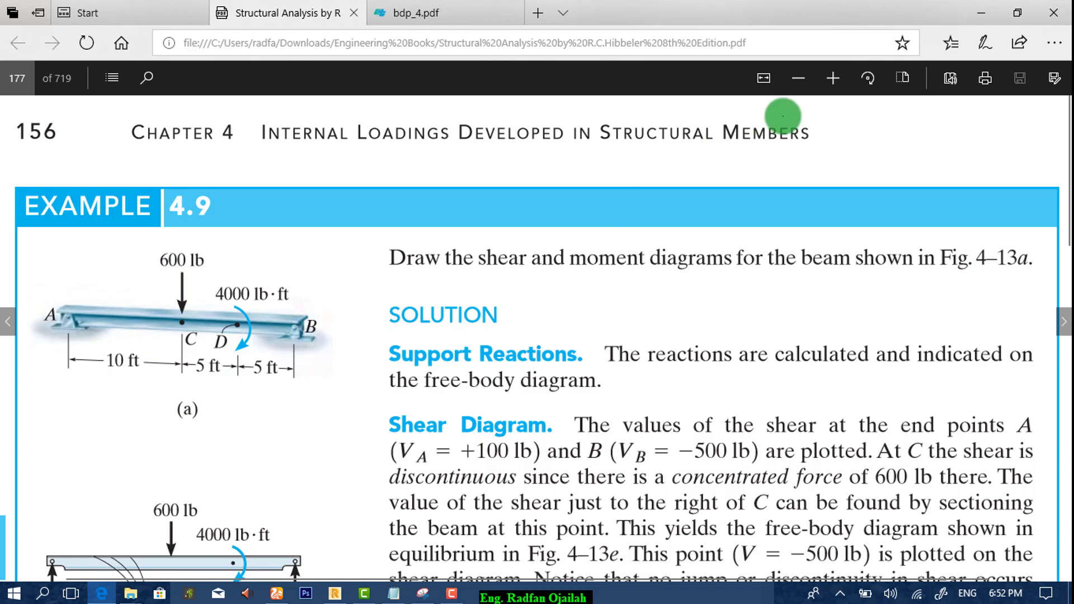
{"action": "left_click", "coordinate": [980, 12]}
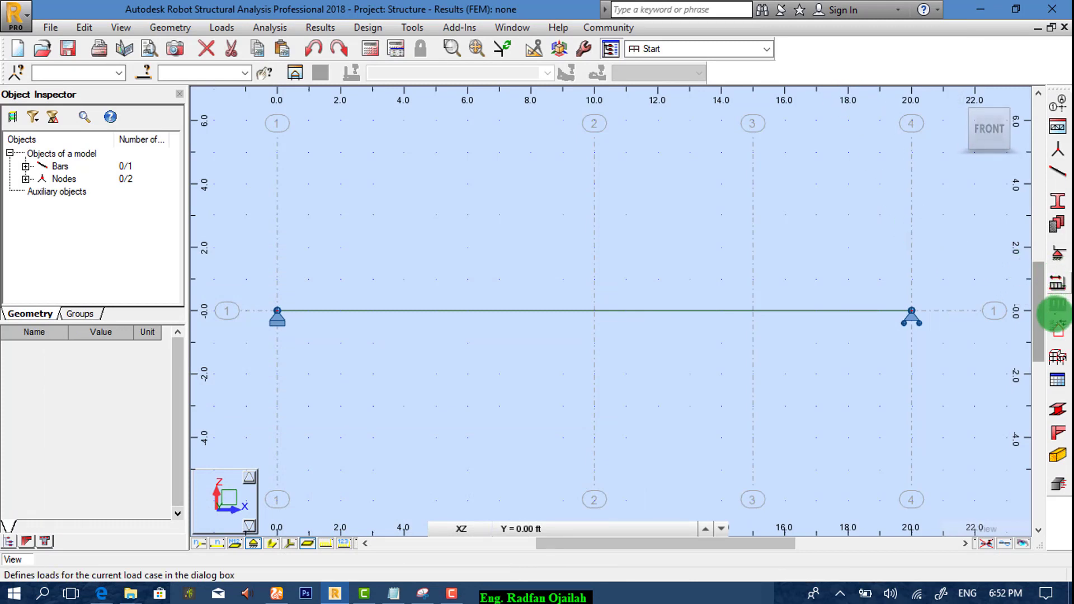
Add a second dead load case, DL2, in Load Types.
{"action": "left_click", "coordinate": [1057, 283]}
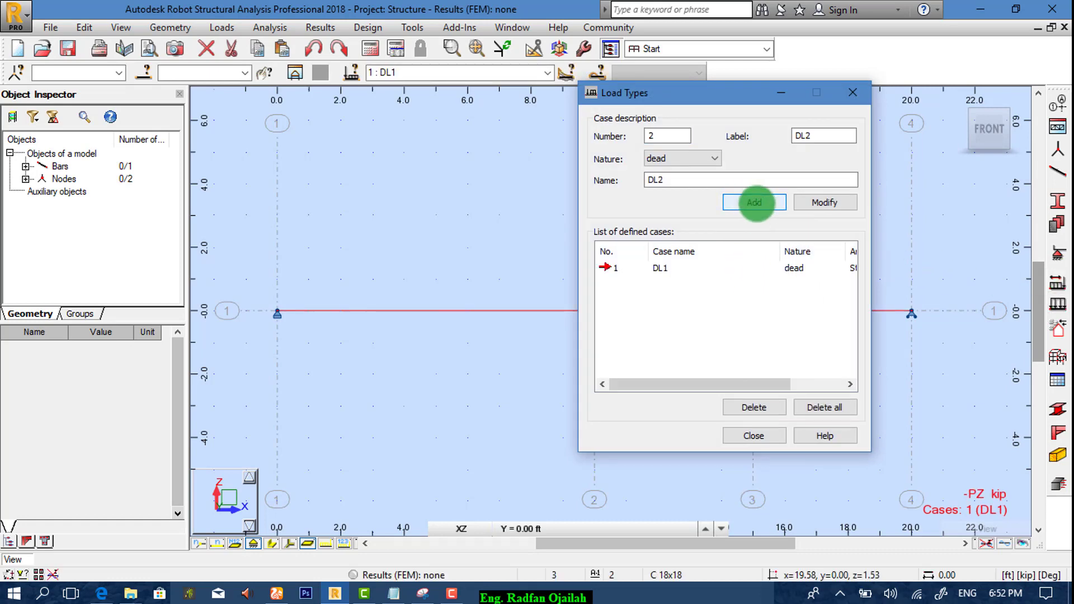
{"action": "left_click", "coordinate": [755, 203]}
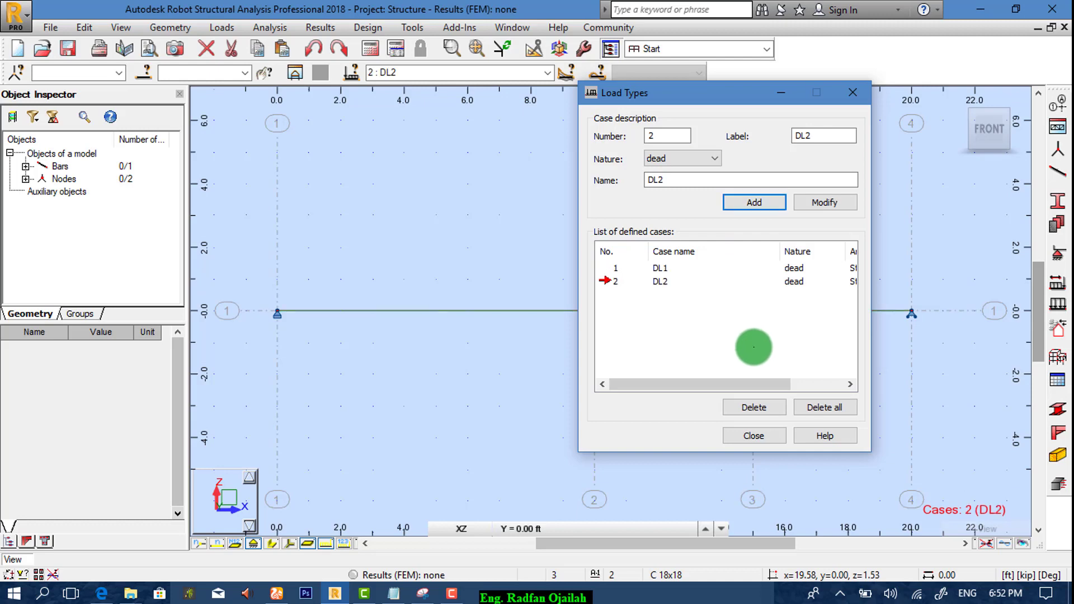
{"action": "left_click", "coordinate": [753, 436]}
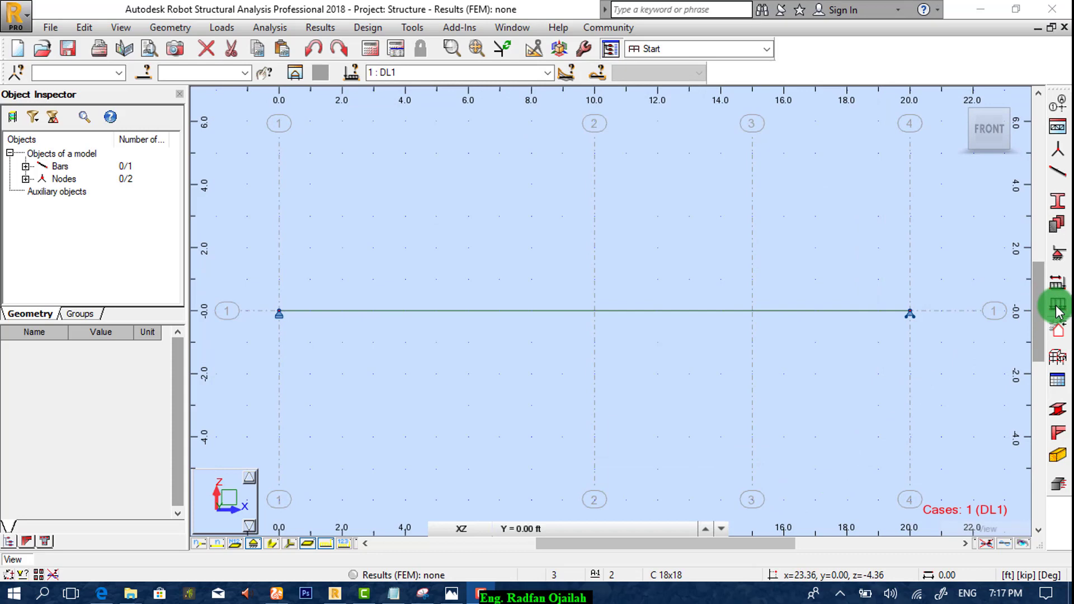
Apply a bar force of Z = -0.6 kip with a 4 kip·ft moment at relative position 0.5.
{"action": "left_click", "coordinate": [1058, 308]}
{"action": "left_click", "coordinate": [893, 157]}
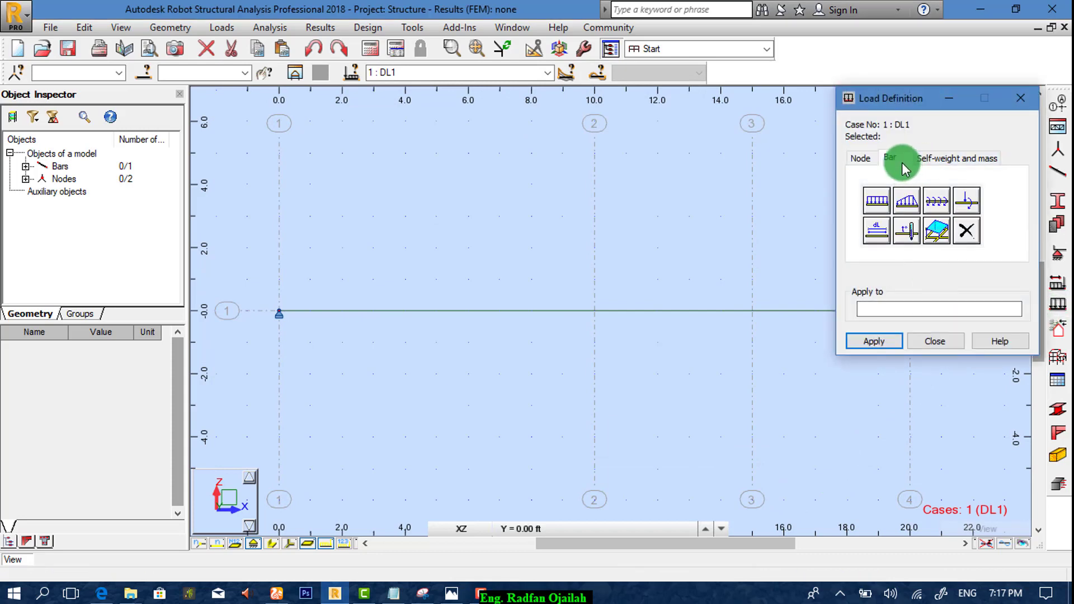
{"action": "left_click", "coordinate": [939, 200]}
{"action": "left_click", "coordinate": [898, 303]}
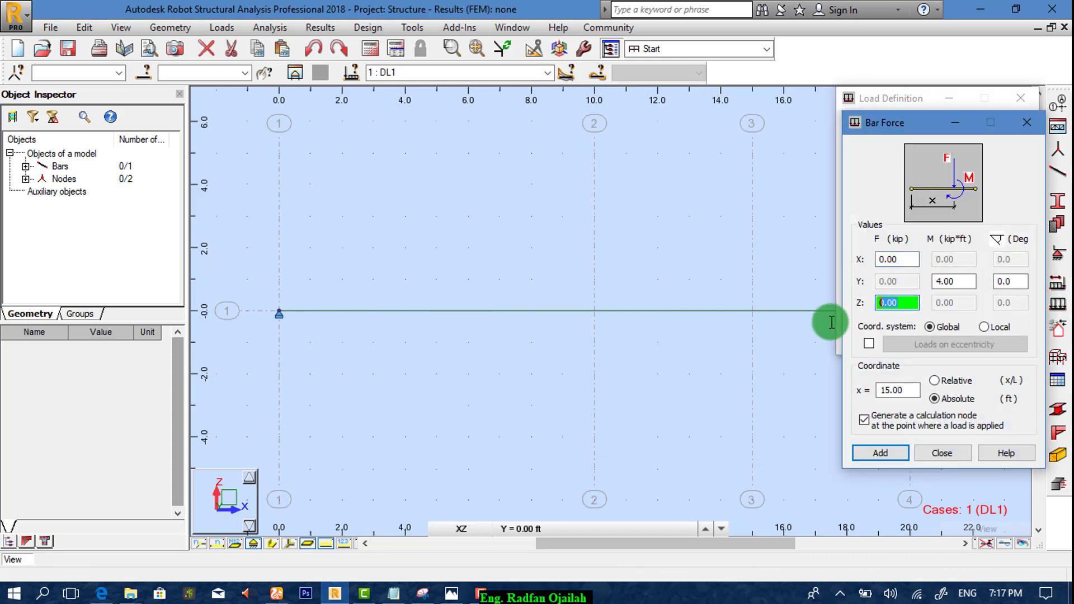
{"action": "type", "text": "-0."}
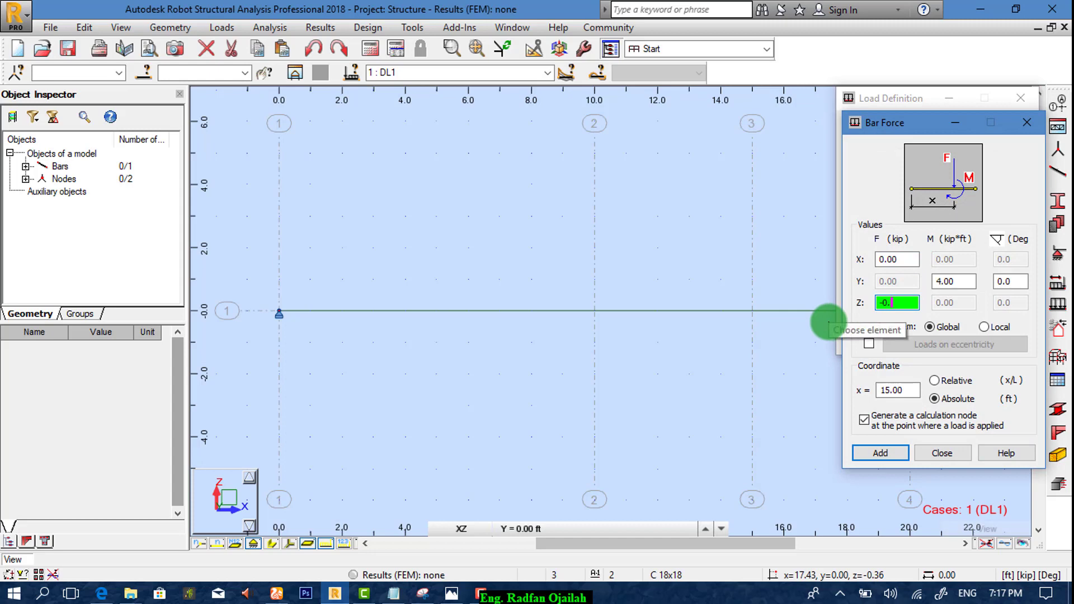
{"action": "type", "text": "6"}
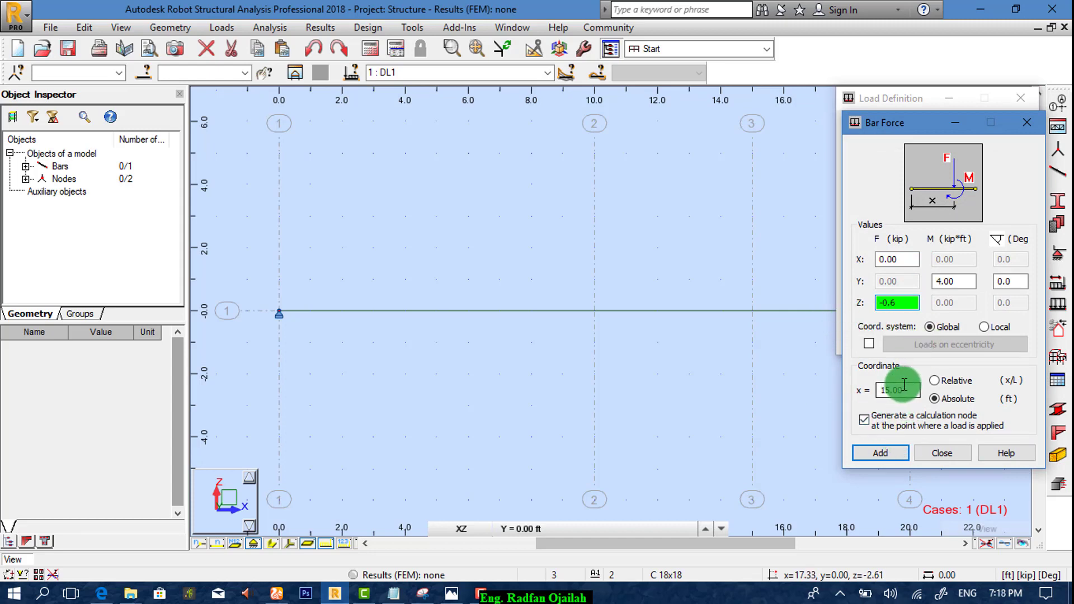
{"action": "left_click", "coordinate": [904, 385]}
{"action": "type", "text": "0."}
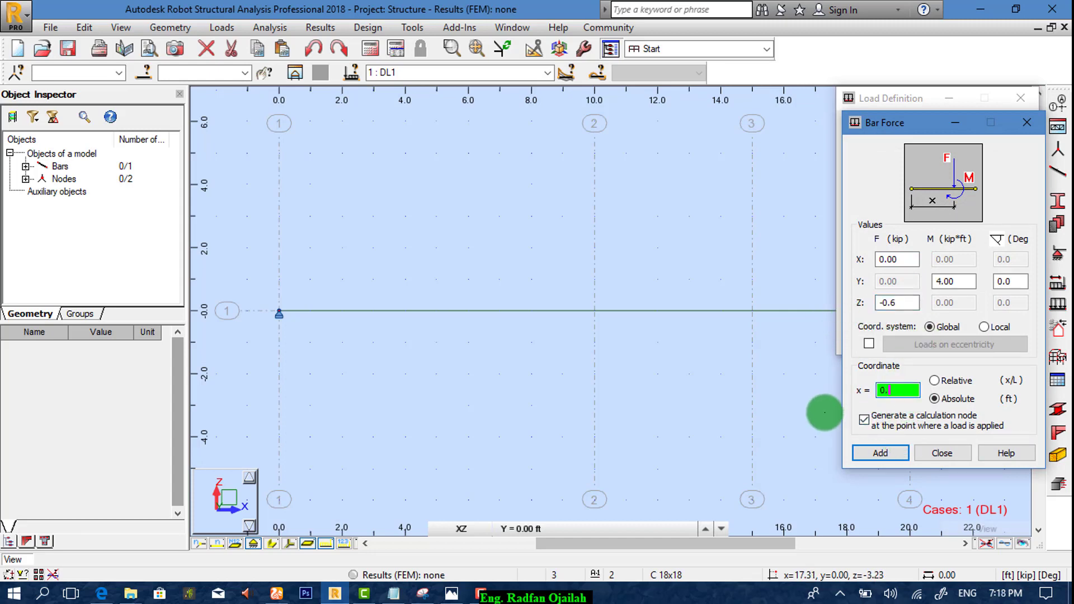
{"action": "type", "text": "50"}
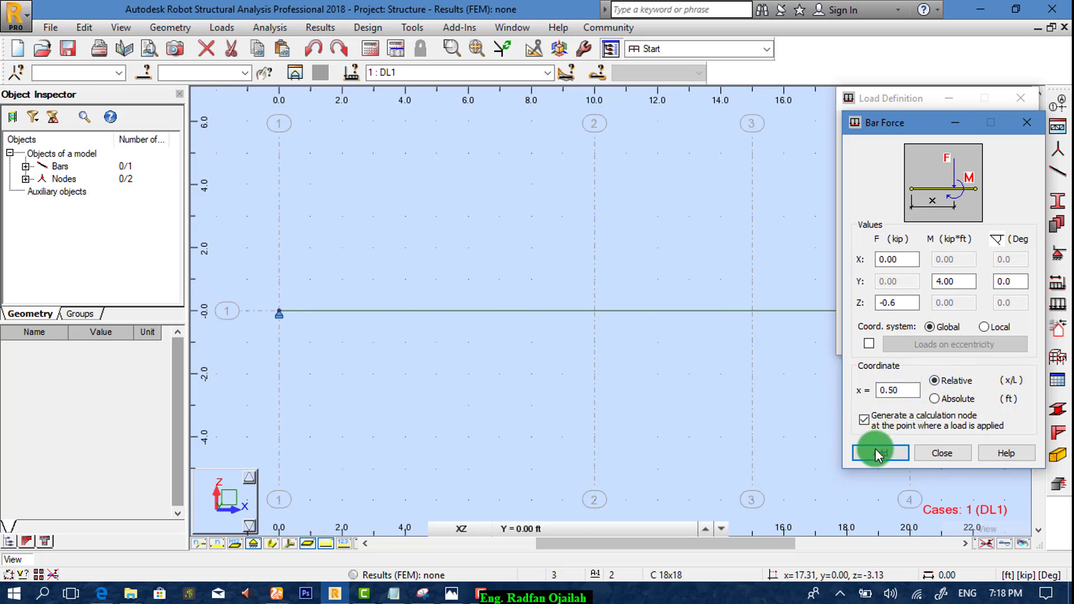
{"action": "left_click", "coordinate": [880, 451]}
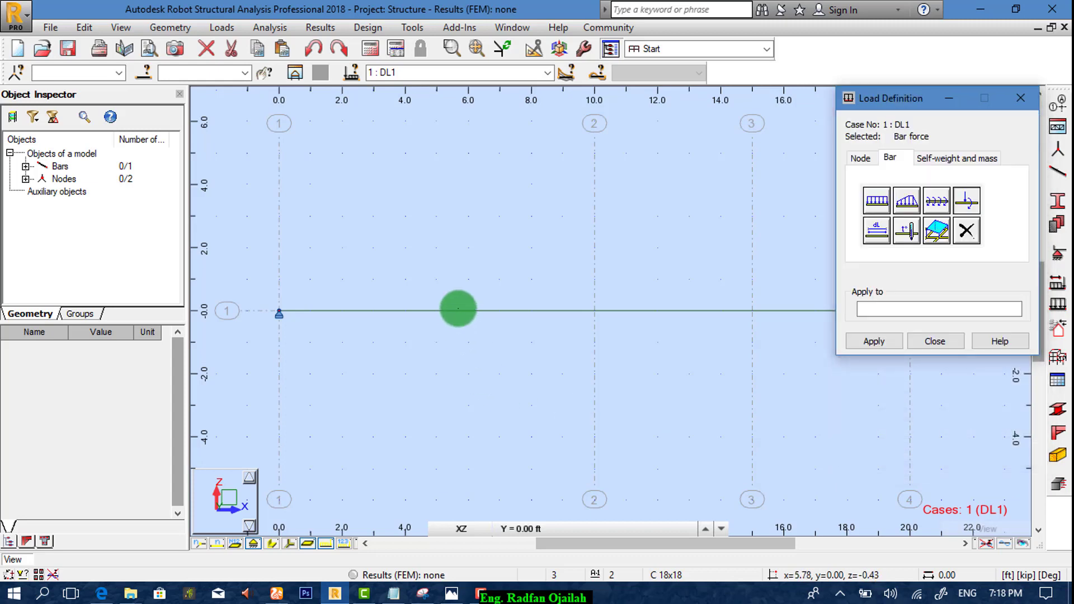
{"action": "left_click", "coordinate": [457, 309]}
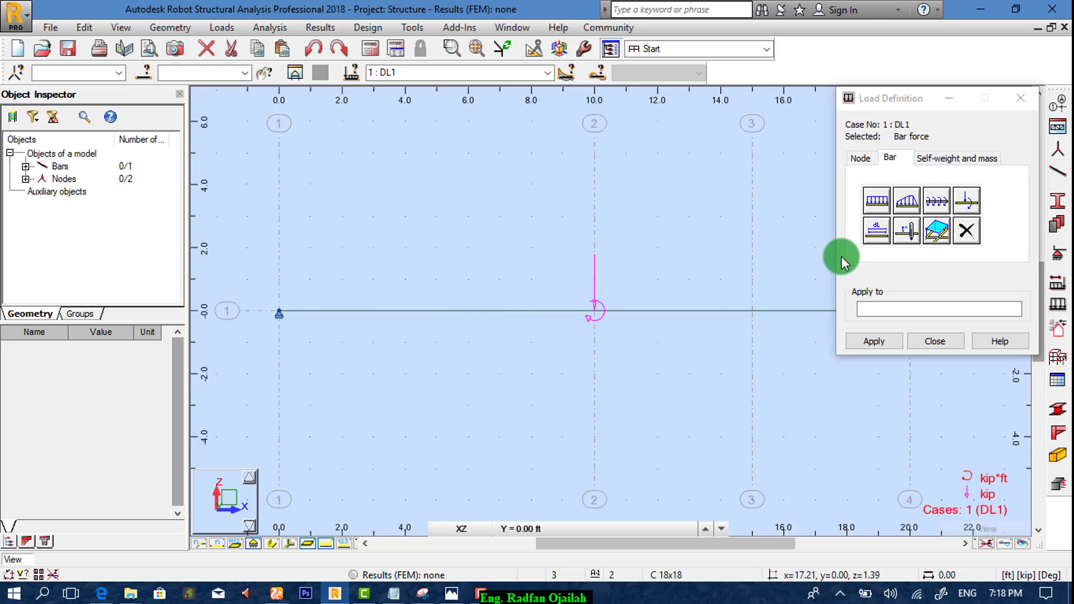
Delete the combined midspan force-and-moment load from the Load Table.
{"action": "left_click", "coordinate": [931, 338]}
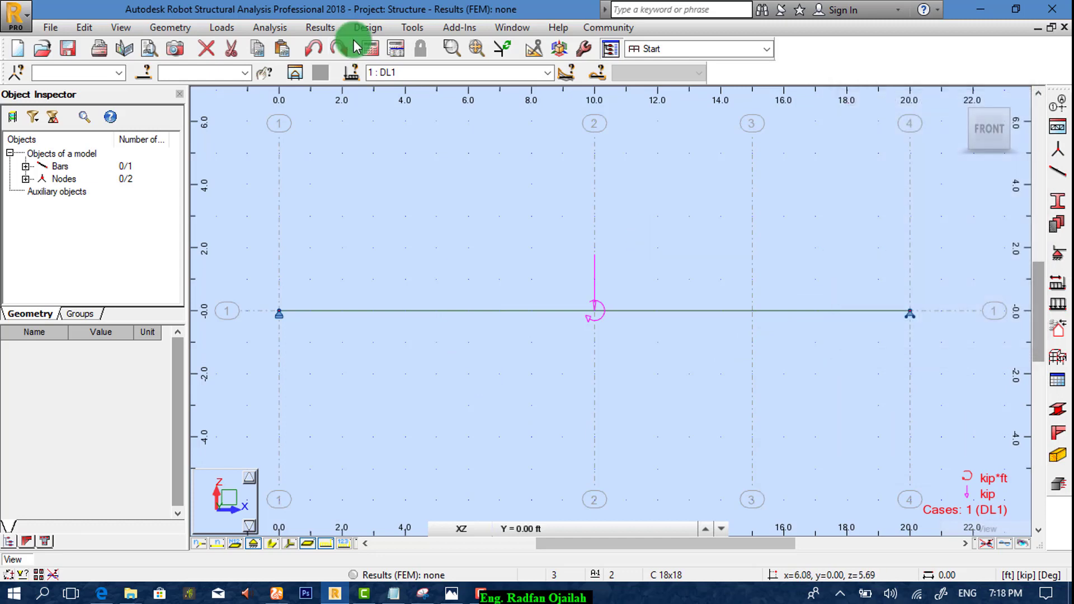
{"action": "left_click", "coordinate": [240, 29]}
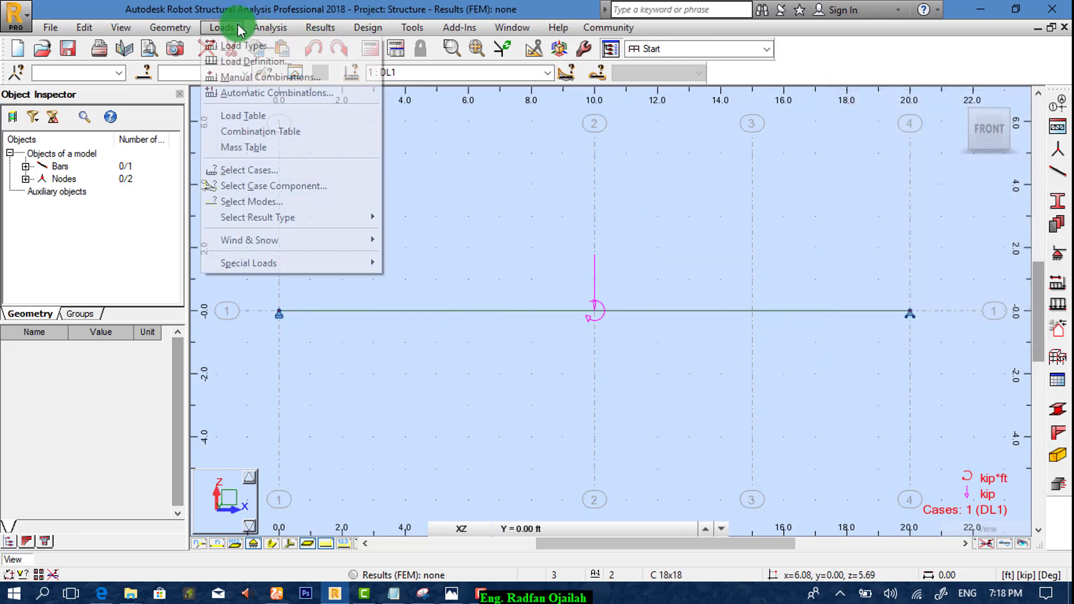
{"action": "left_click", "coordinate": [242, 116]}
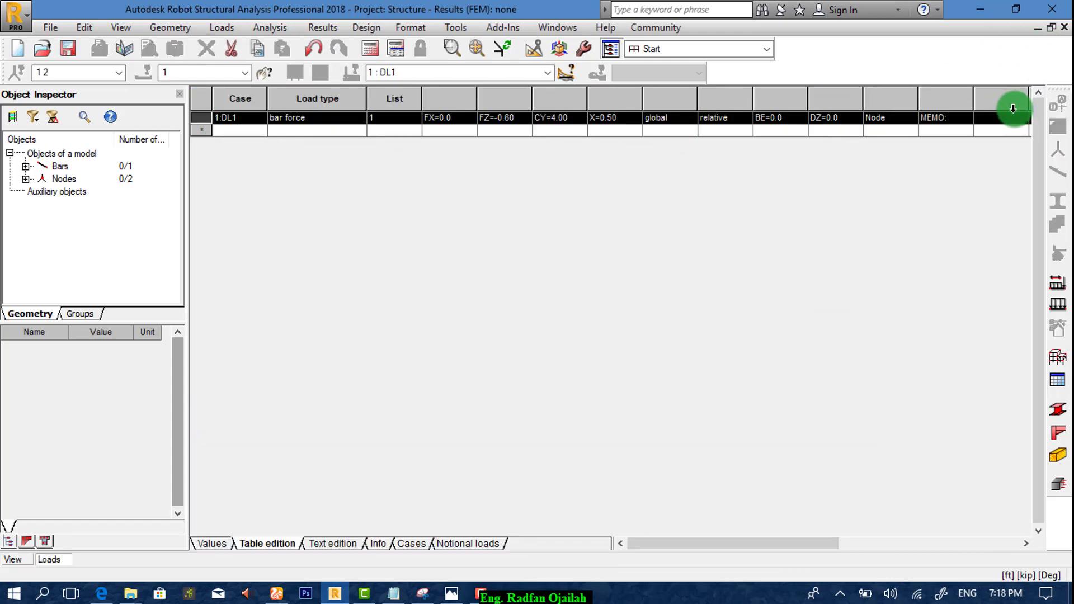
{"action": "key", "text": "Delete"}
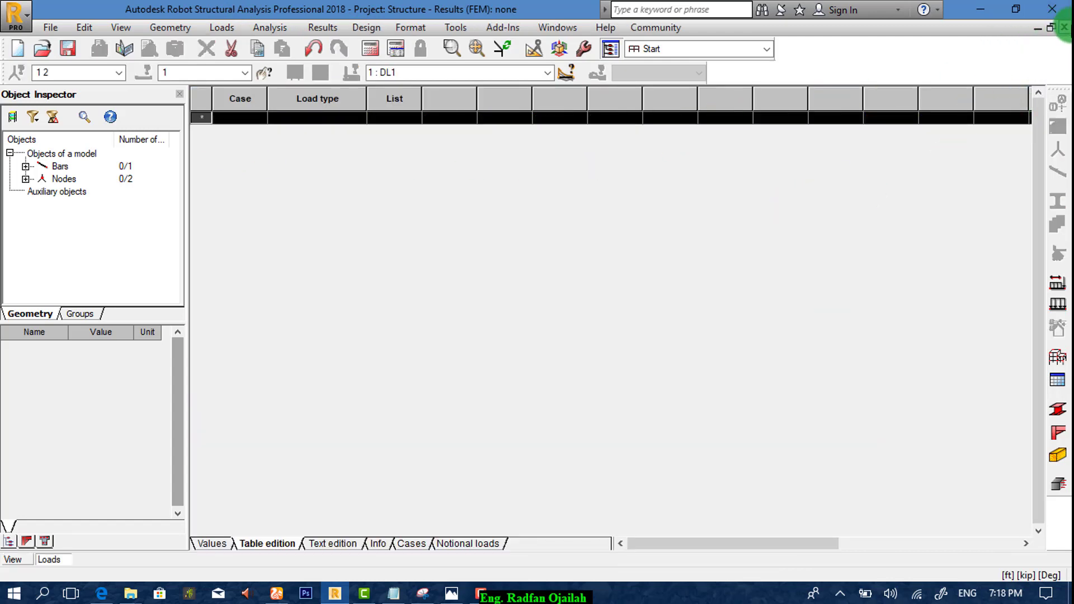
{"action": "left_click", "coordinate": [1063, 27]}
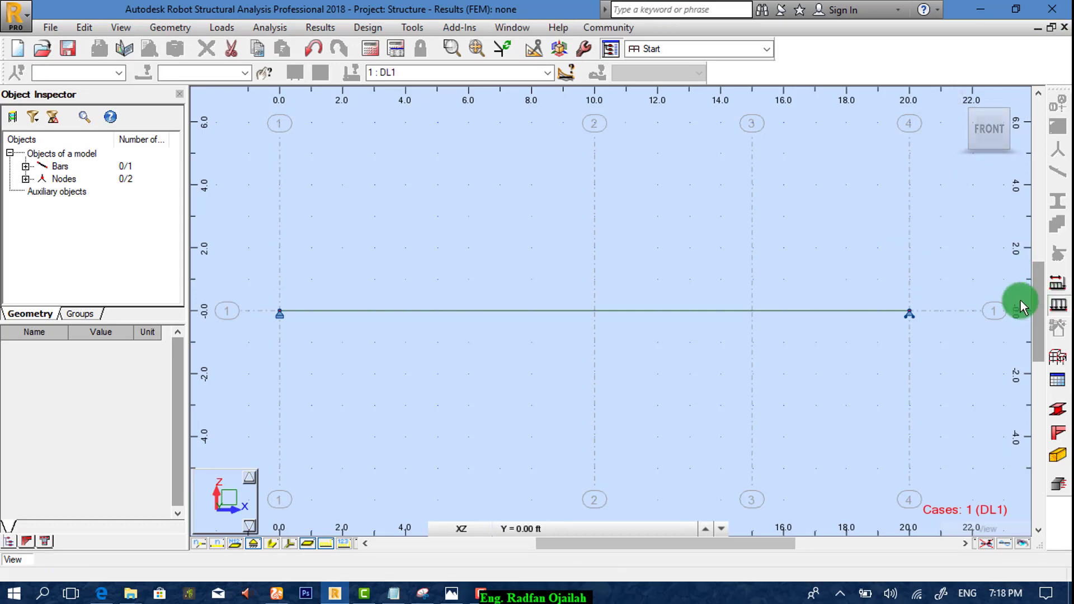
Apply a -0.6 kip vertical force with zero moment at the beam's midspan (relative 0.5).
{"action": "left_click", "coordinate": [895, 158]}
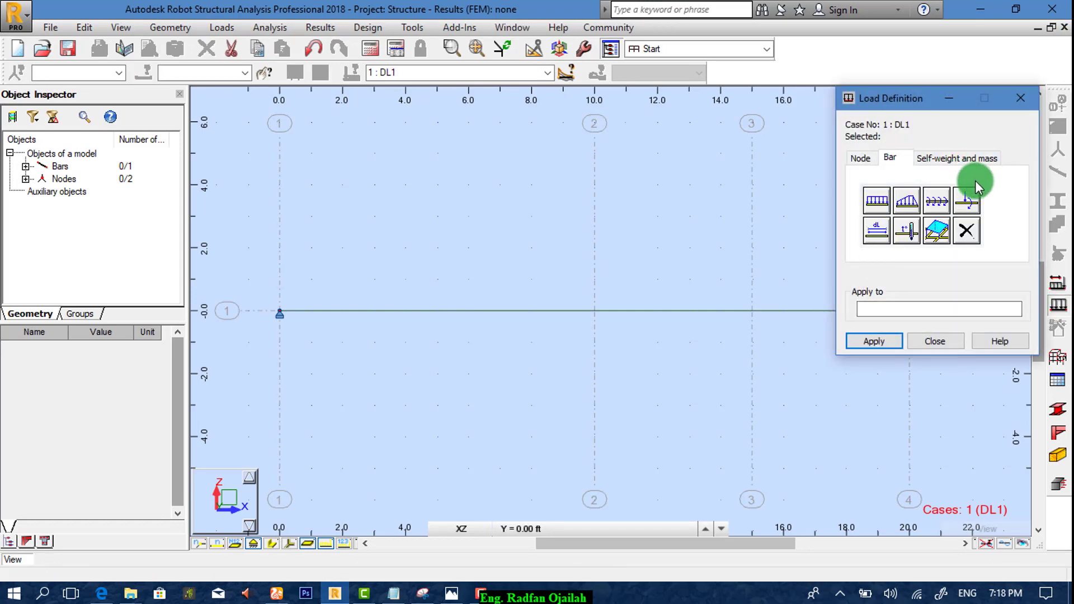
{"action": "left_click", "coordinate": [956, 204]}
{"action": "left_click_drag", "start_coordinate": [965, 280], "coordinate": [924, 289]}
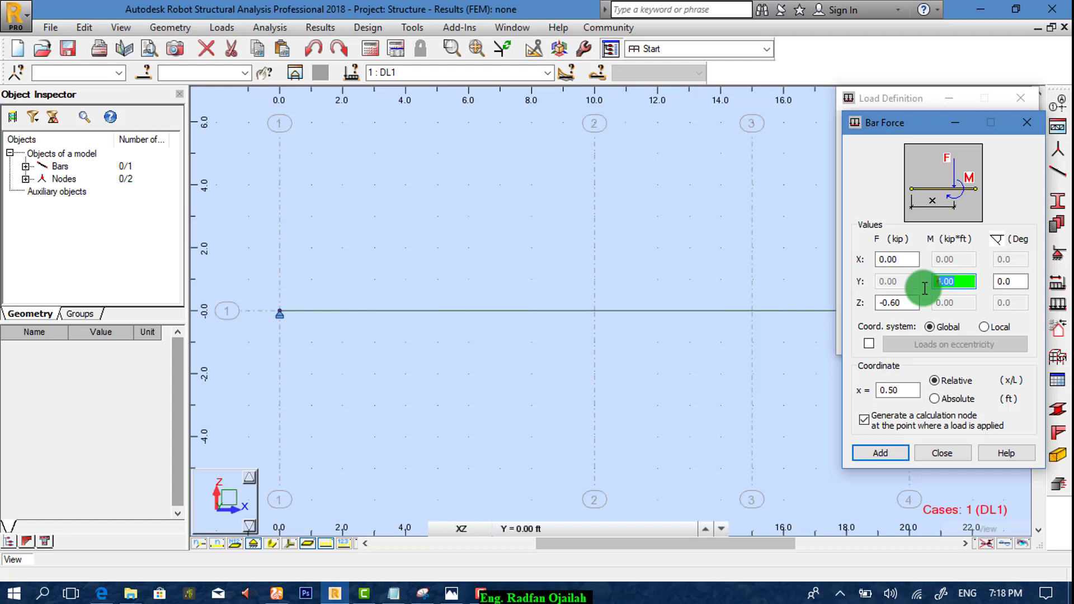
{"action": "type", "text": "0"}
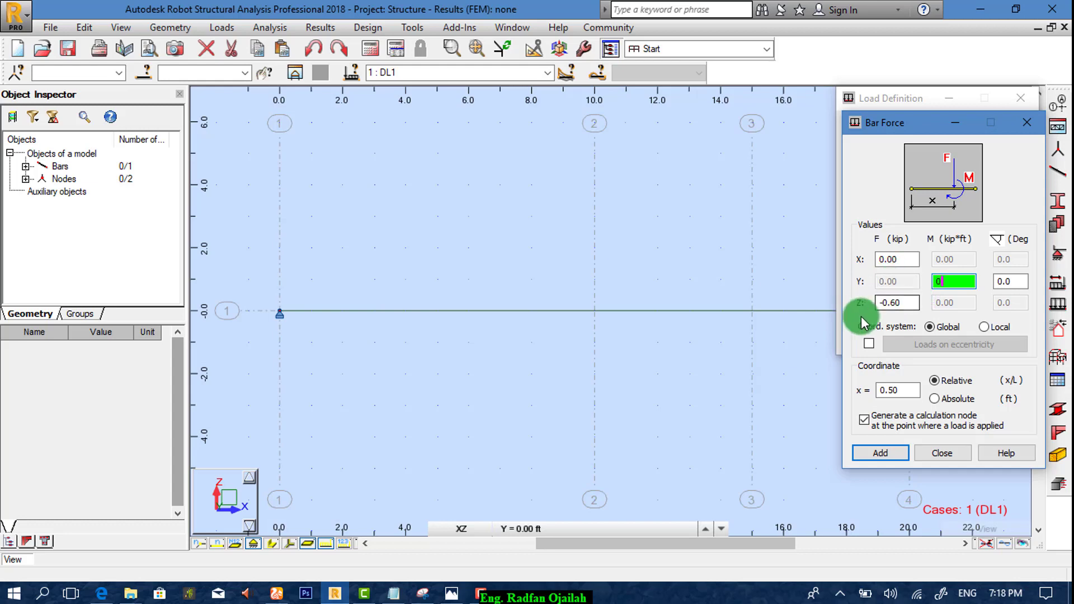
{"action": "left_click", "coordinate": [895, 302]}
{"action": "left_click", "coordinate": [870, 459]}
{"action": "left_click", "coordinate": [518, 311]}
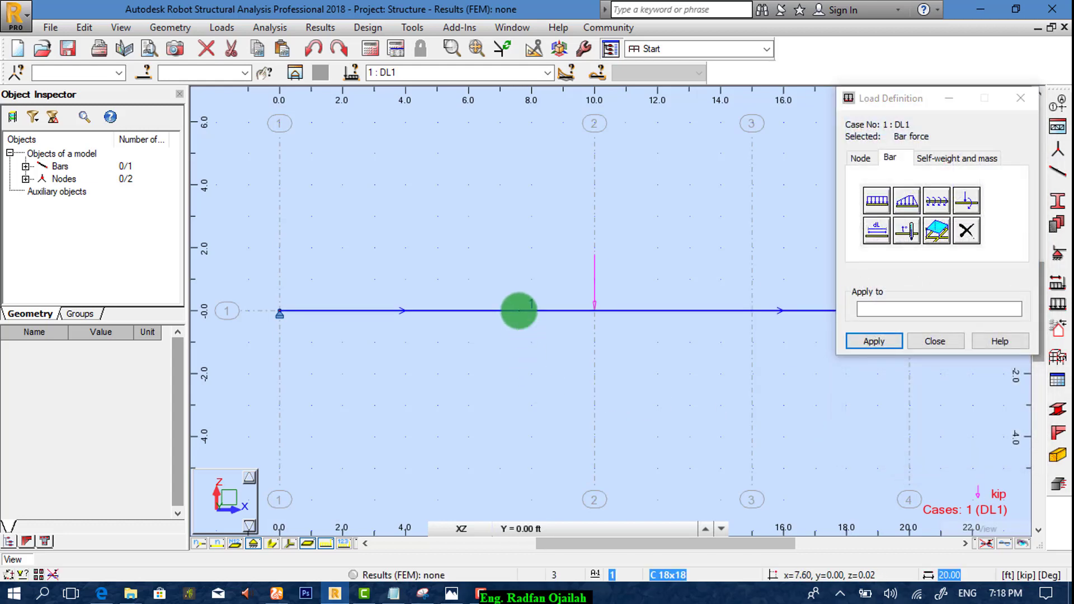
Apply a separate 4 kip·ft moment with zero force at x = 15 ft absolute.
{"action": "left_click", "coordinate": [967, 200]}
{"action": "left_click", "coordinate": [932, 283]}
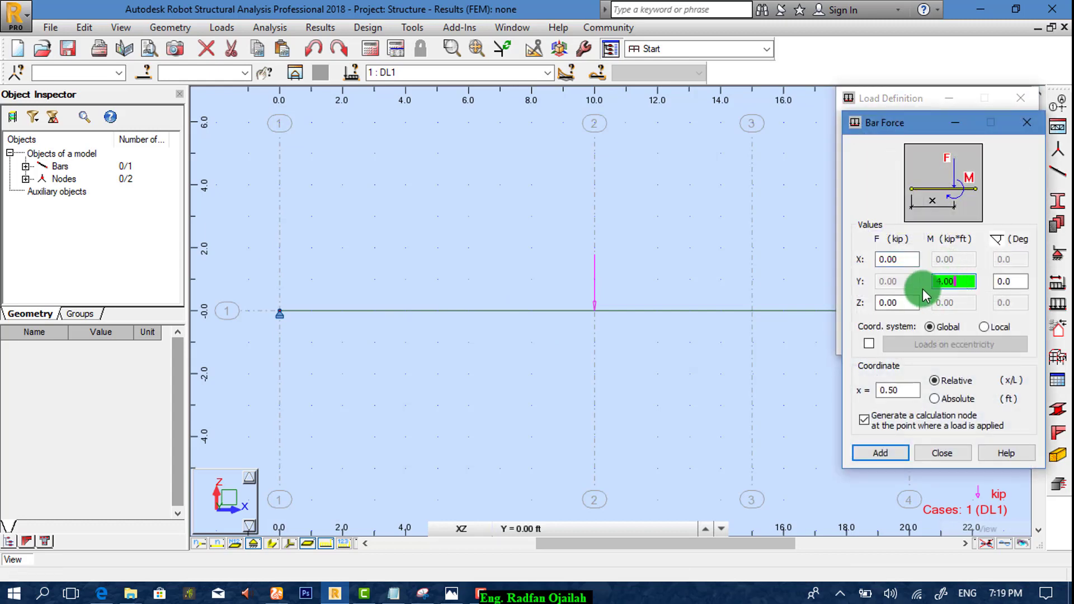
{"action": "double_click", "coordinate": [890, 303]}
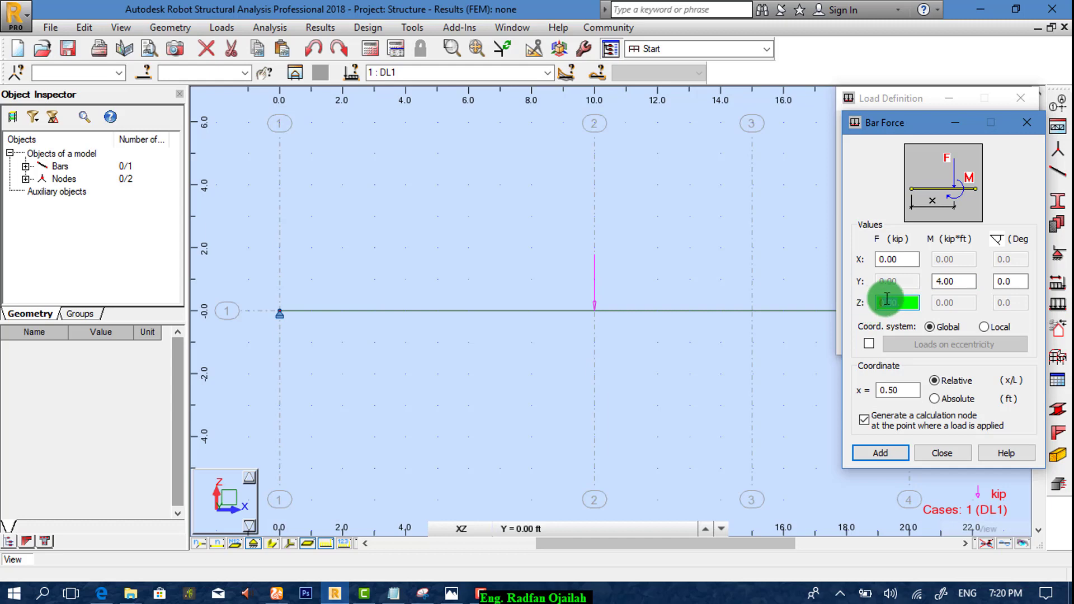
{"action": "left_click", "coordinate": [901, 390]}
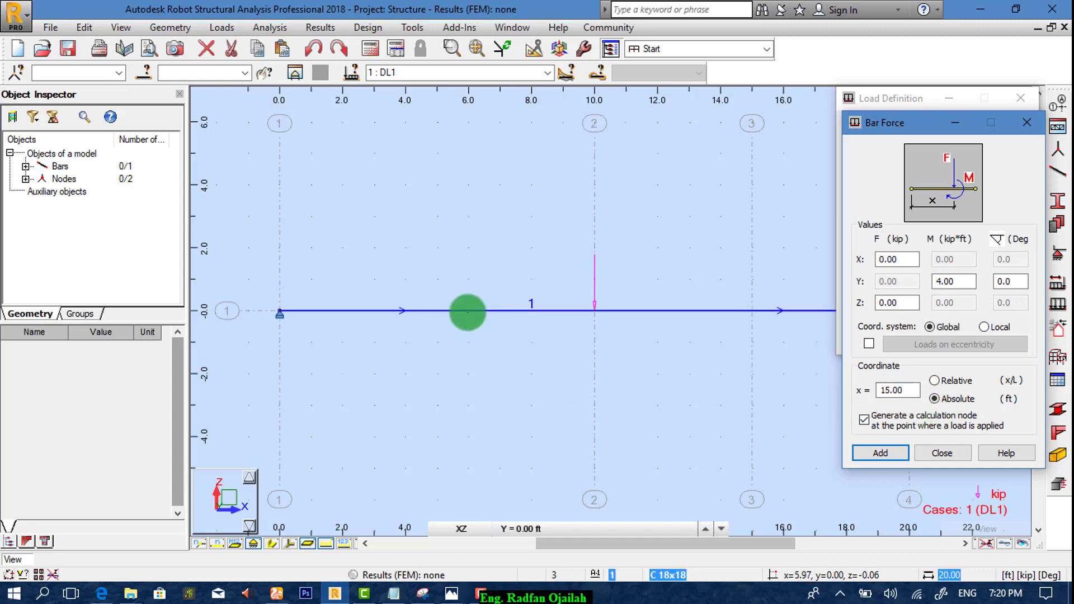
{"action": "left_click", "coordinate": [864, 452]}
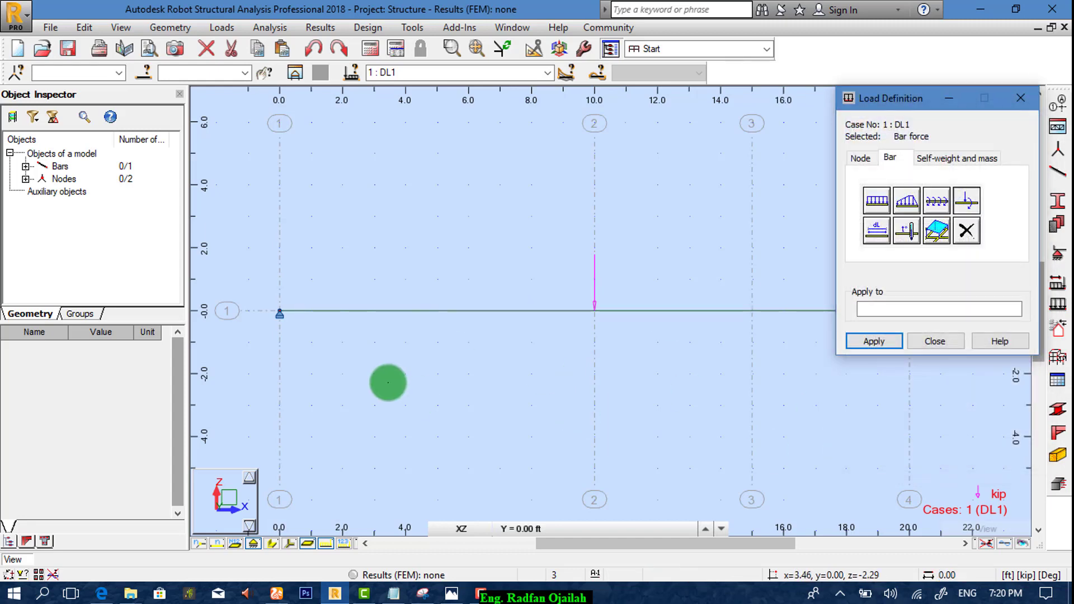
{"action": "left_click", "coordinate": [396, 311]}
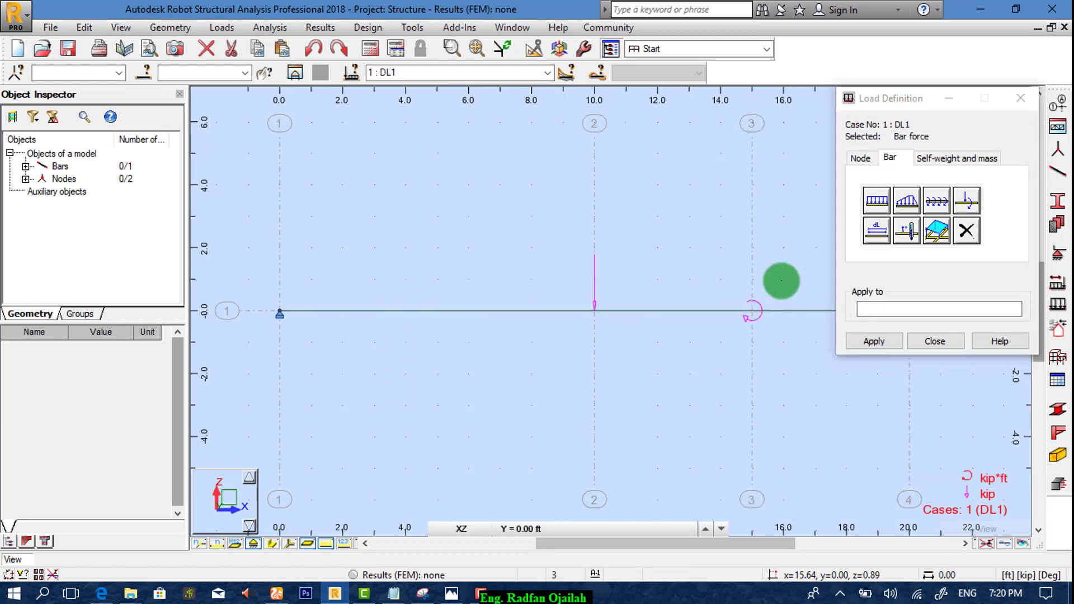
{"action": "left_click", "coordinate": [913, 341]}
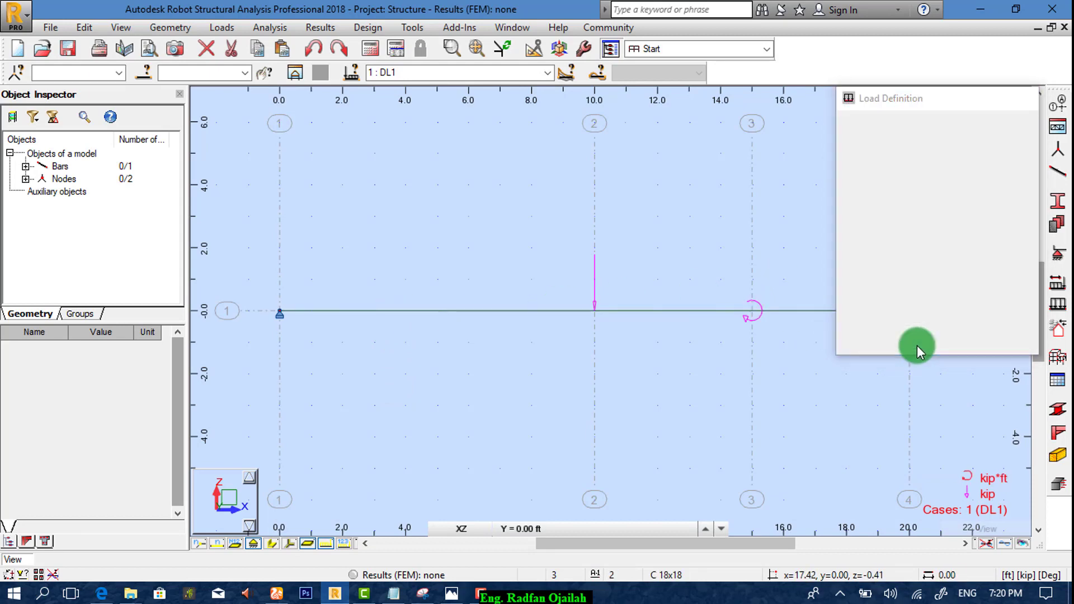
Review the two loads in the Load Table, then run the calculations.
{"action": "left_click", "coordinate": [230, 27]}
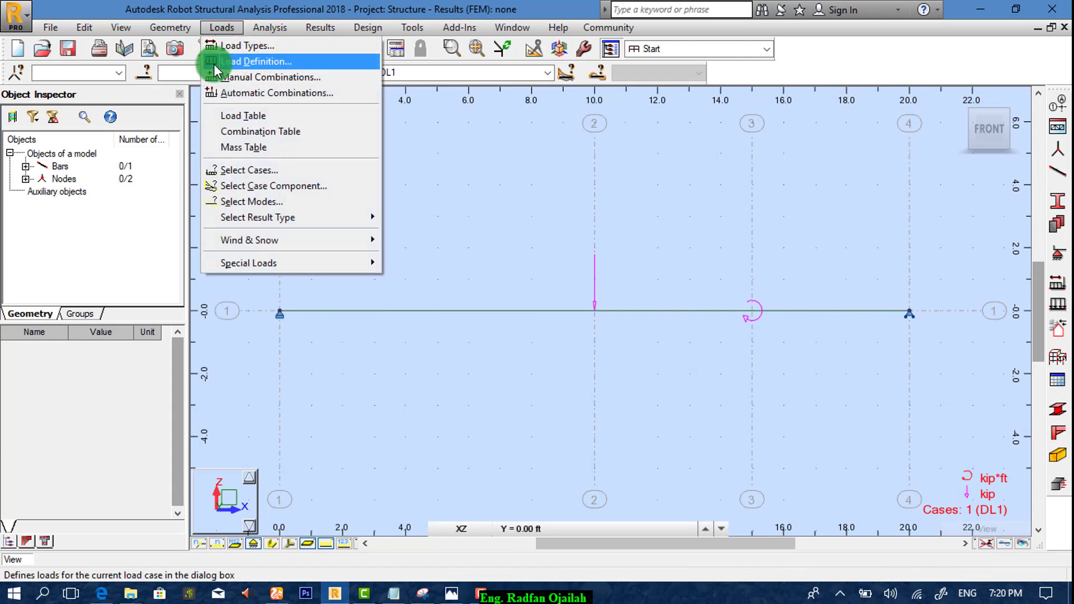
{"action": "left_click", "coordinate": [228, 112]}
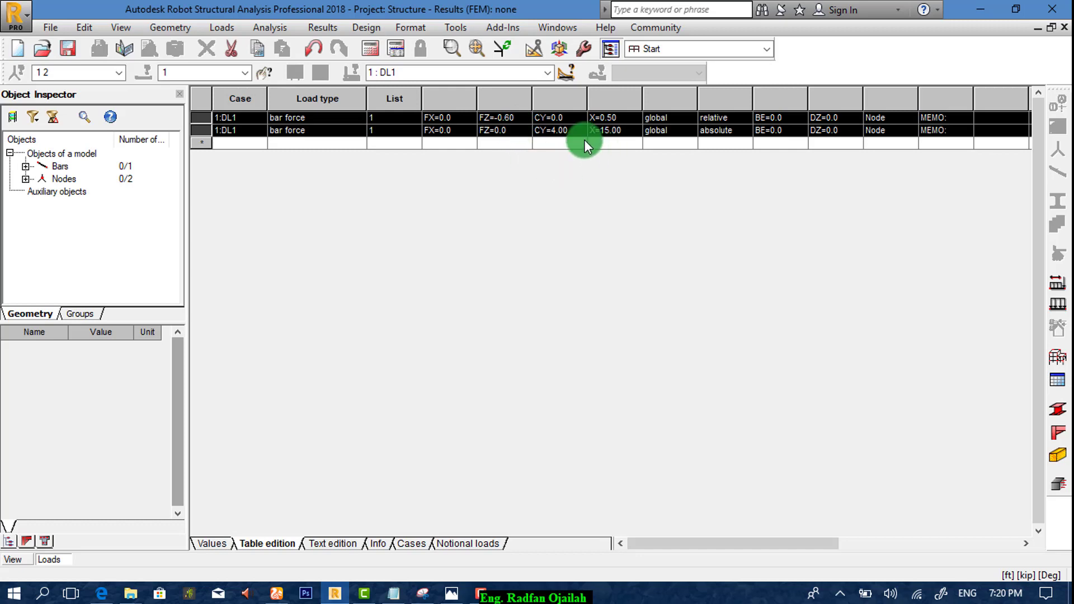
{"action": "left_click", "coordinate": [1065, 27]}
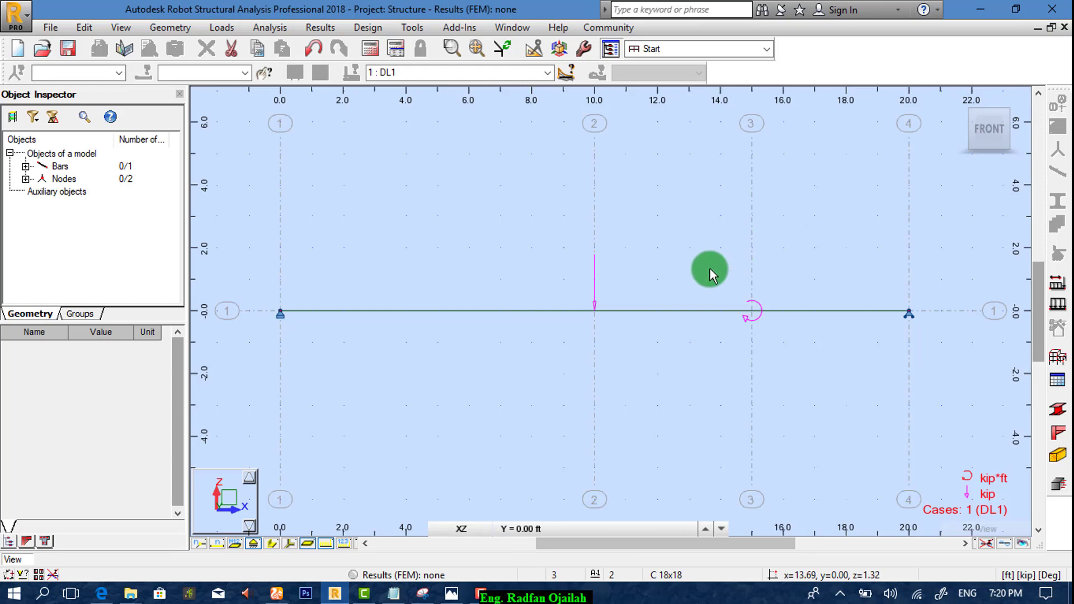
{"action": "left_click", "coordinate": [364, 54]}
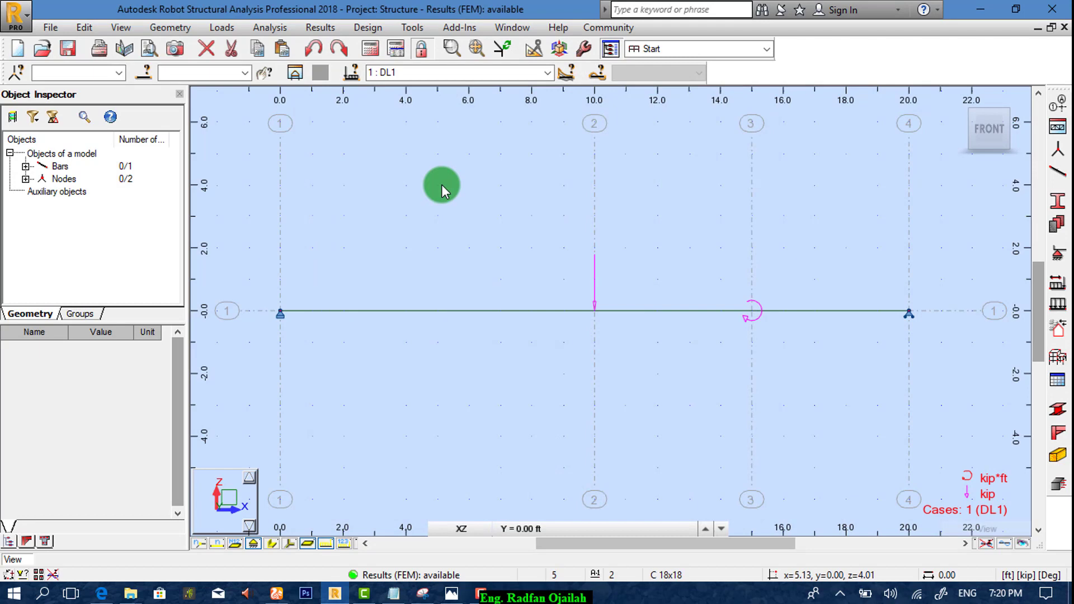
Set diagram parameters to show text values, differentiated colours and filled diagrams.
{"action": "left_click", "coordinate": [319, 27]}
{"action": "left_click", "coordinate": [319, 84]}
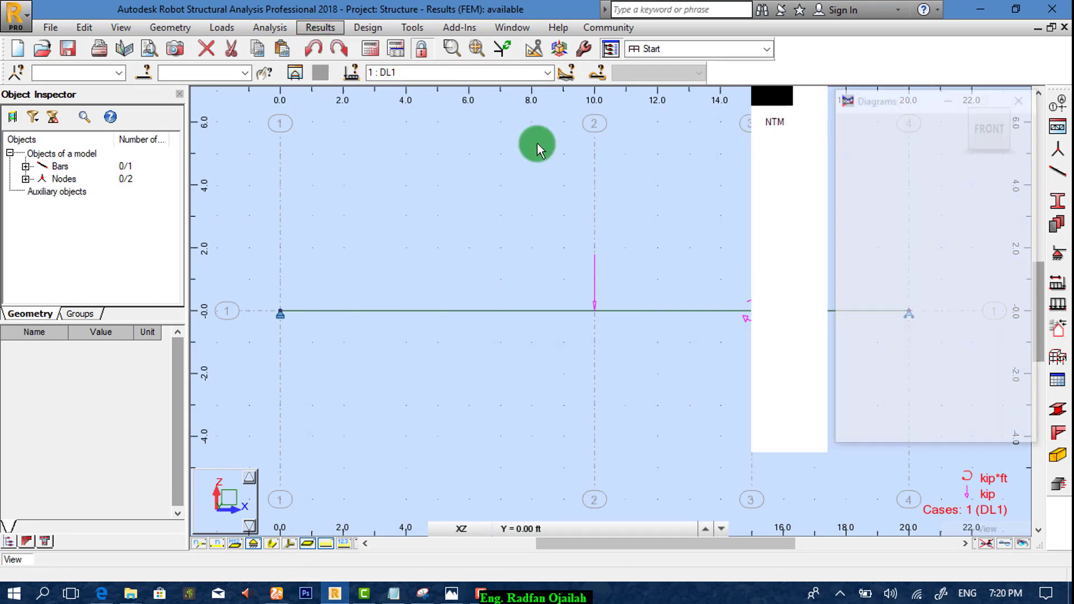
{"action": "left_click", "coordinate": [778, 232]}
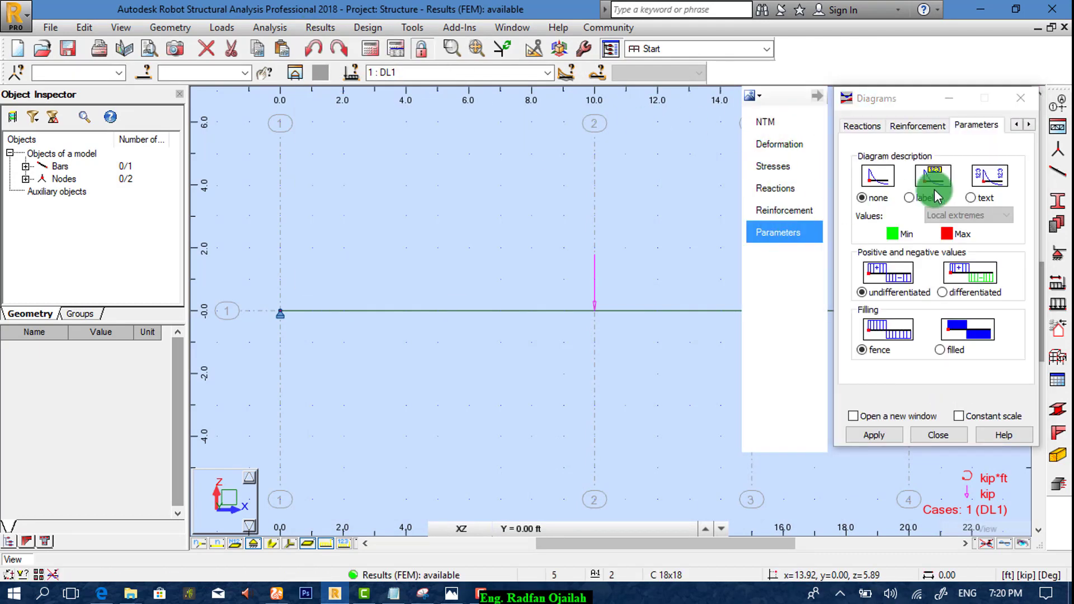
{"action": "left_click", "coordinate": [976, 199]}
{"action": "left_click", "coordinate": [956, 270]}
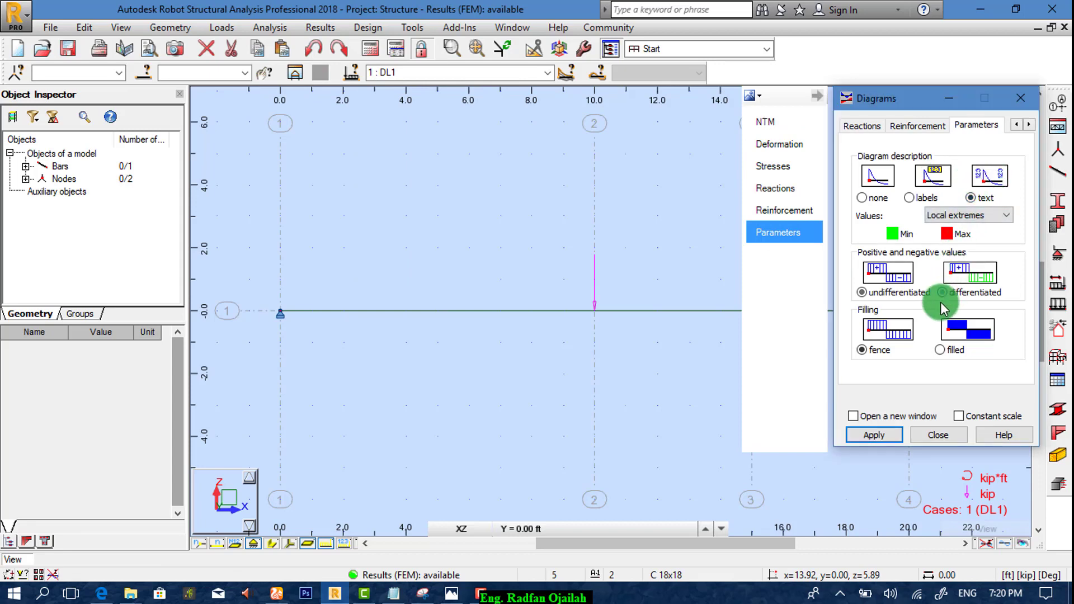
{"action": "left_click", "coordinate": [945, 351]}
{"action": "left_click", "coordinate": [868, 440]}
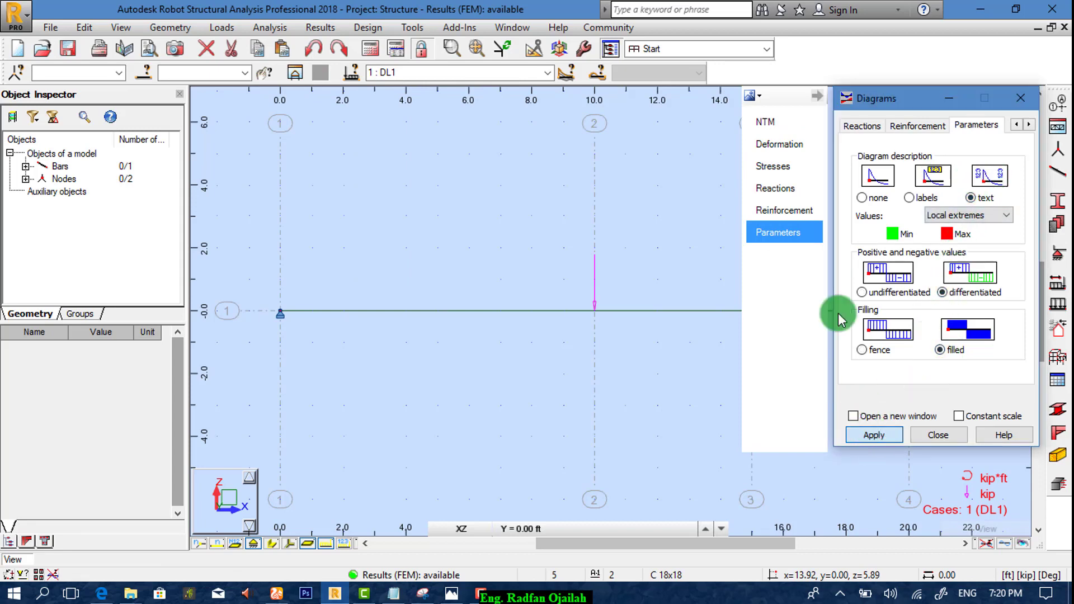
Display the Fz shear force diagram on the beam and fit it in view.
{"action": "left_click", "coordinate": [782, 121]}
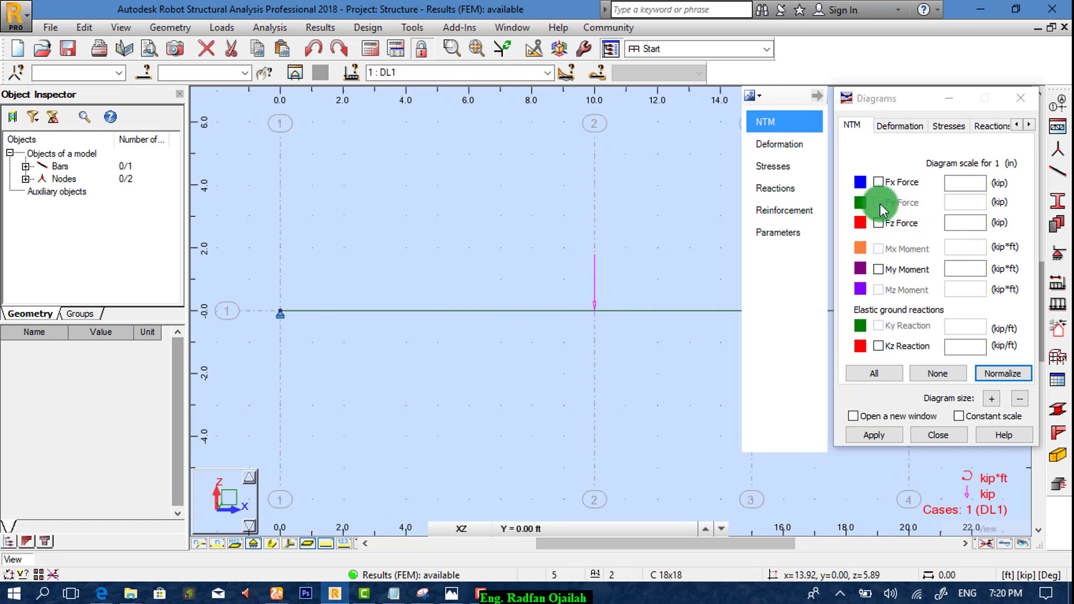
{"action": "left_click", "coordinate": [879, 223]}
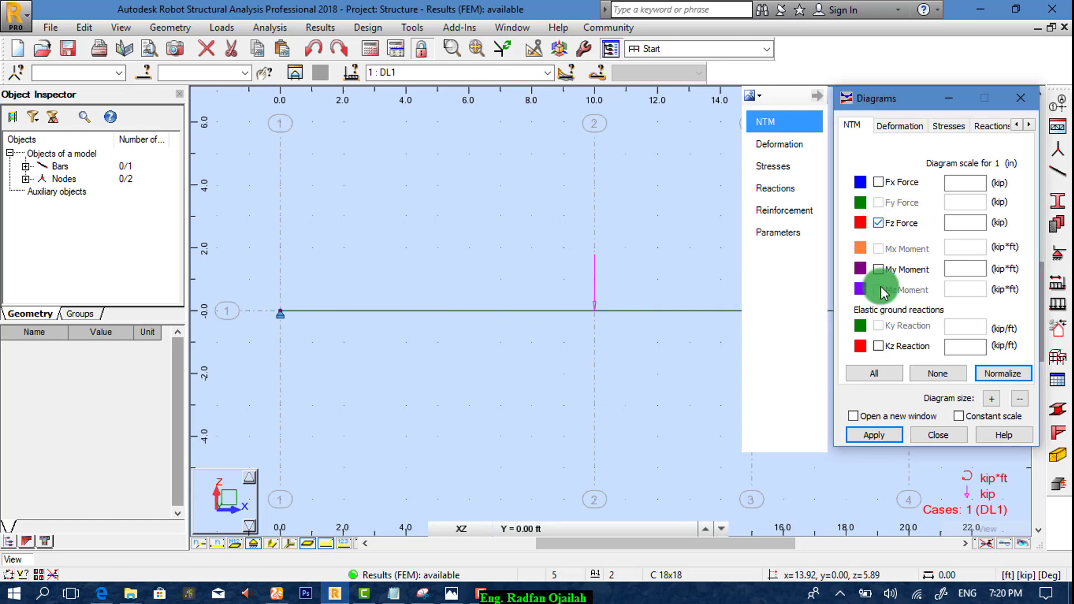
{"action": "left_click", "coordinate": [867, 435]}
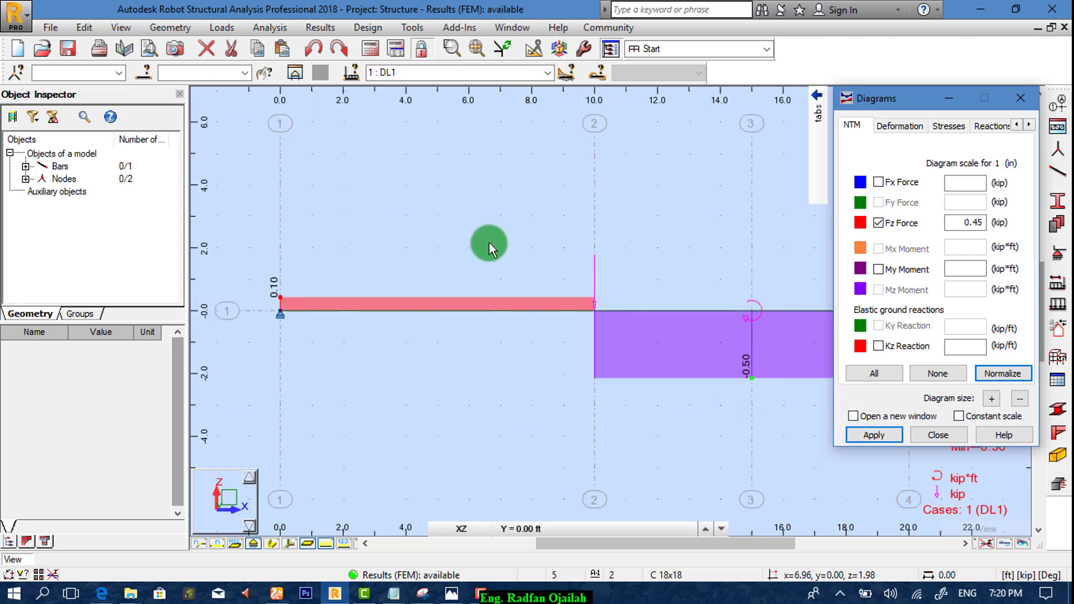
{"action": "scroll", "coordinate": [447, 227], "scroll_direction": "down", "scroll_amount": 2}
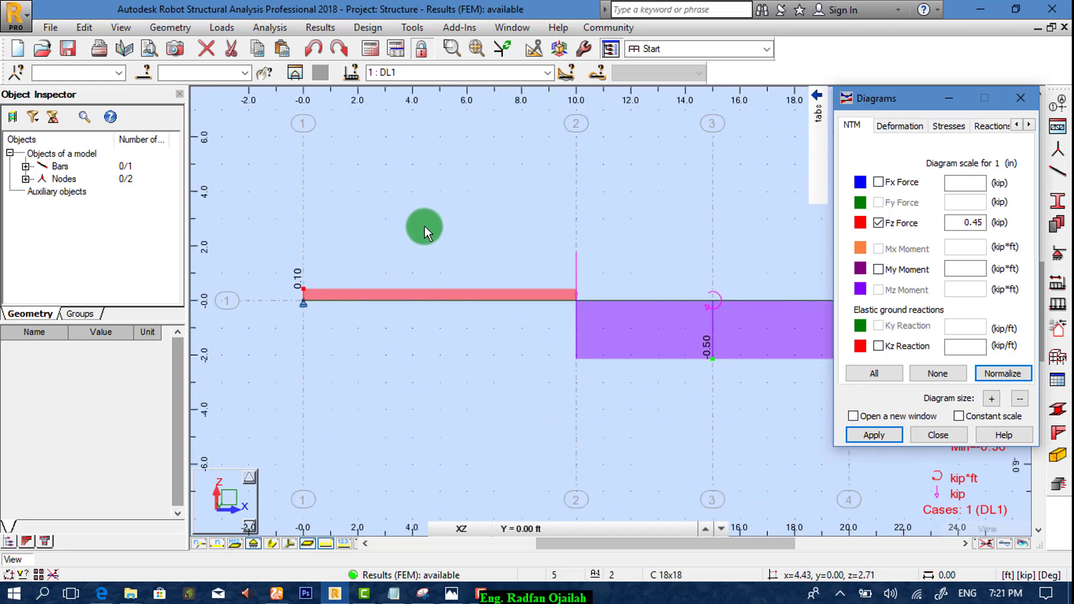
{"action": "middle_click", "coordinate": [424, 225]}
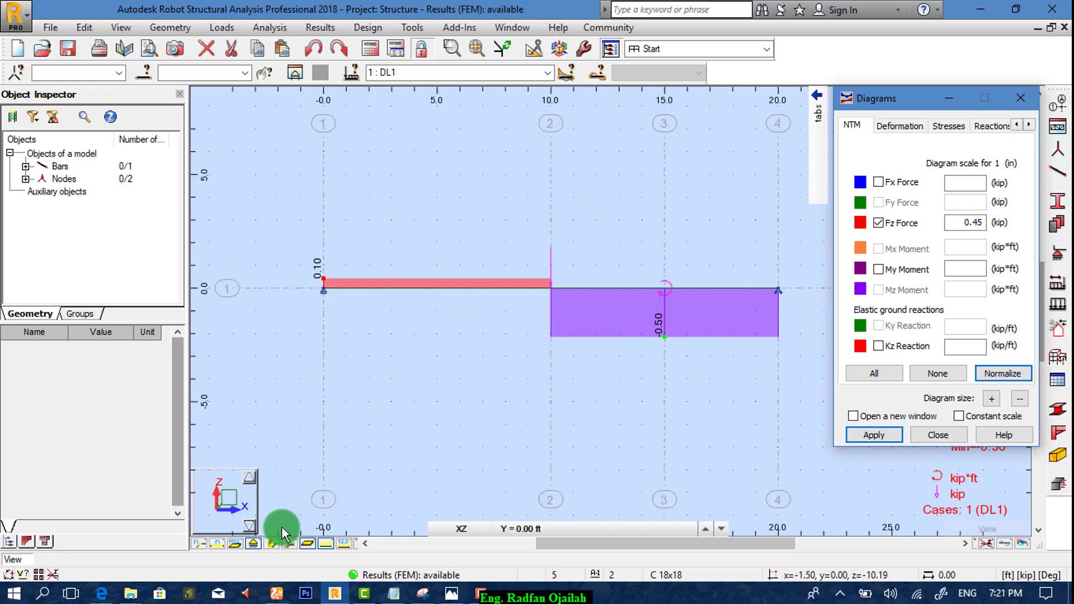
Bring up the textbook PDF and scroll to Example 4.9's shear diagram (+100 lb, -500 lb).
{"action": "left_click", "coordinate": [102, 593]}
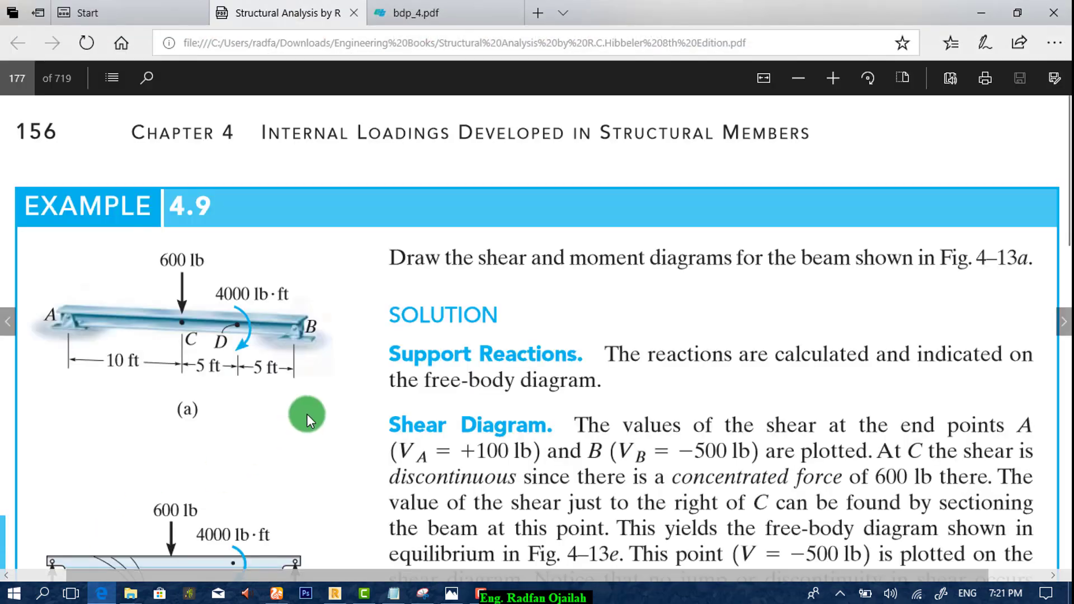
{"action": "scroll", "coordinate": [336, 386], "scroll_direction": "down", "scroll_amount": 5}
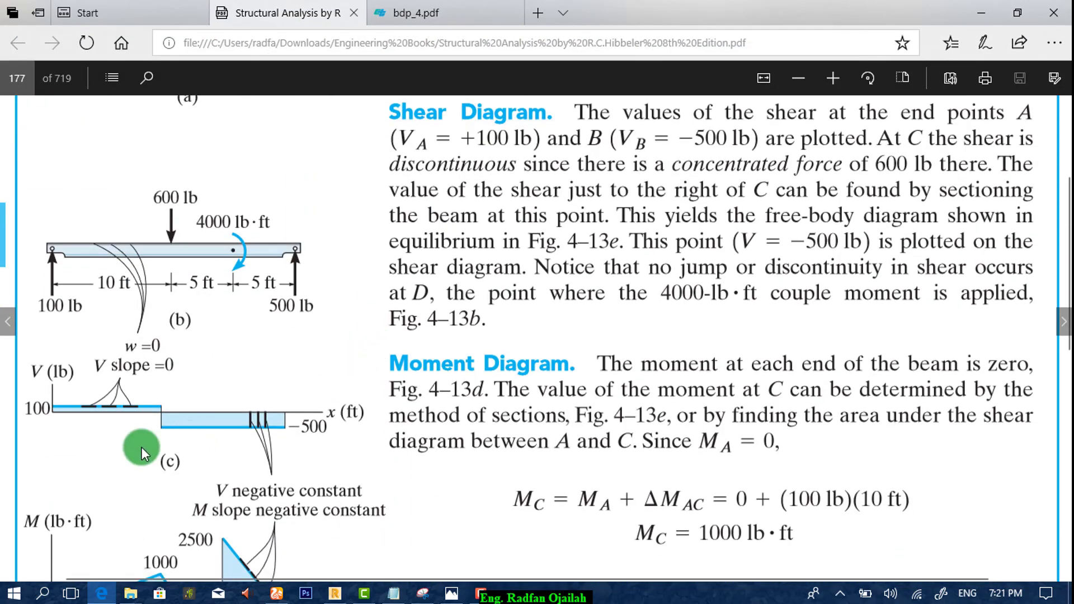
{"action": "scroll", "coordinate": [45, 417], "scroll_direction": "down", "scroll_amount": 1}
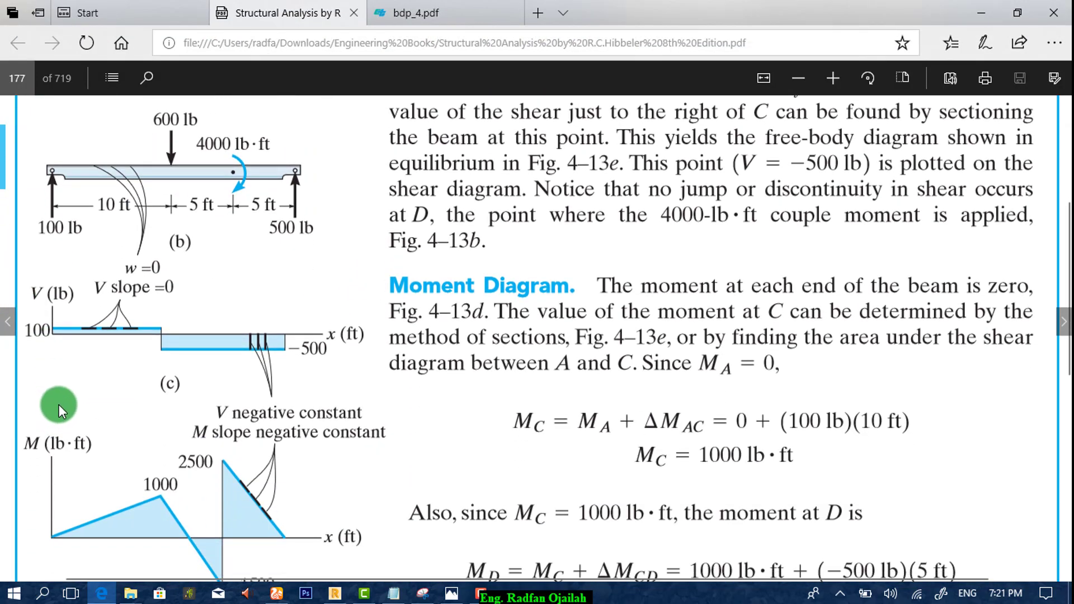
{"action": "scroll", "coordinate": [58, 361], "scroll_direction": "up", "scroll_amount": 3, "text": "ctrl"}
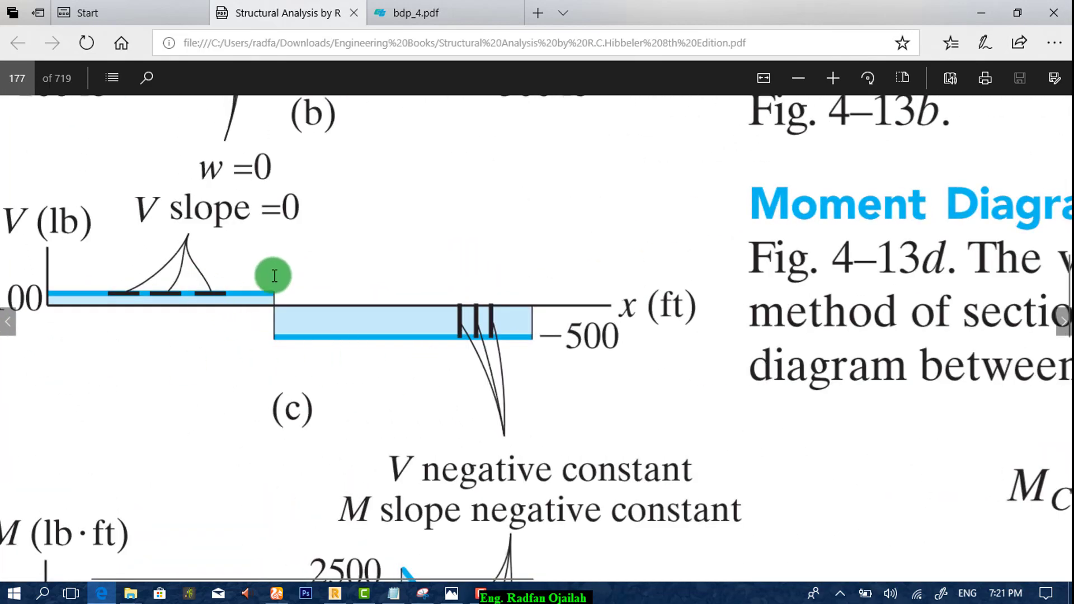
{"action": "scroll", "coordinate": [272, 278], "scroll_direction": "down", "scroll_amount": 2, "text": "ctrl"}
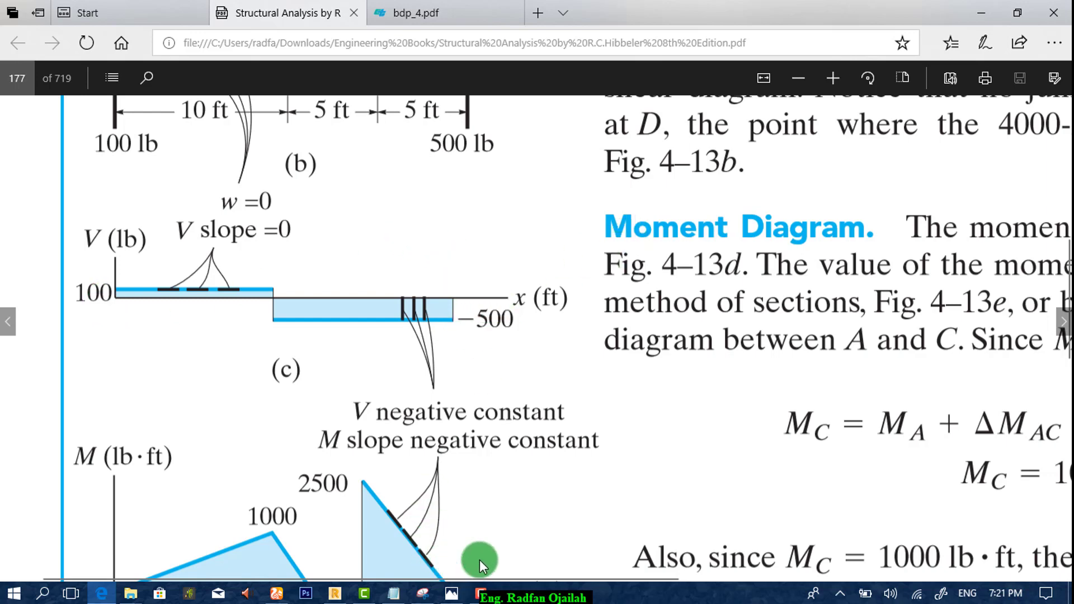
Return to the Robot beam model, select then deselect the beam, and zoom out on the Fz shear diagram.
{"action": "left_click", "coordinate": [334, 593]}
{"action": "left_click", "coordinate": [647, 327]}
{"action": "scroll", "coordinate": [662, 326], "scroll_direction": "up", "scroll_amount": 1}
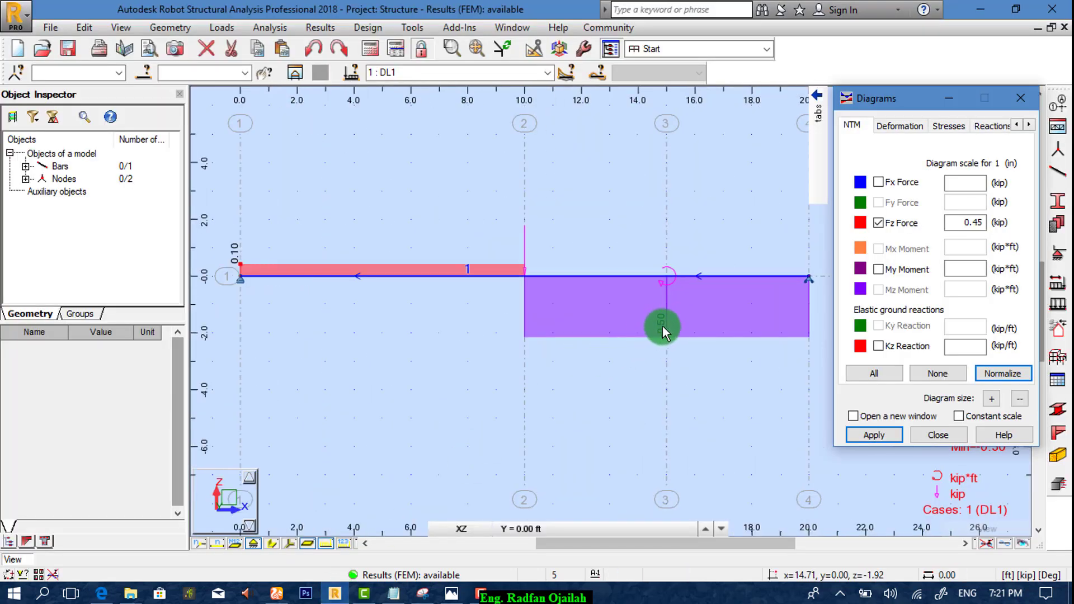
{"action": "key", "text": "Escape"}
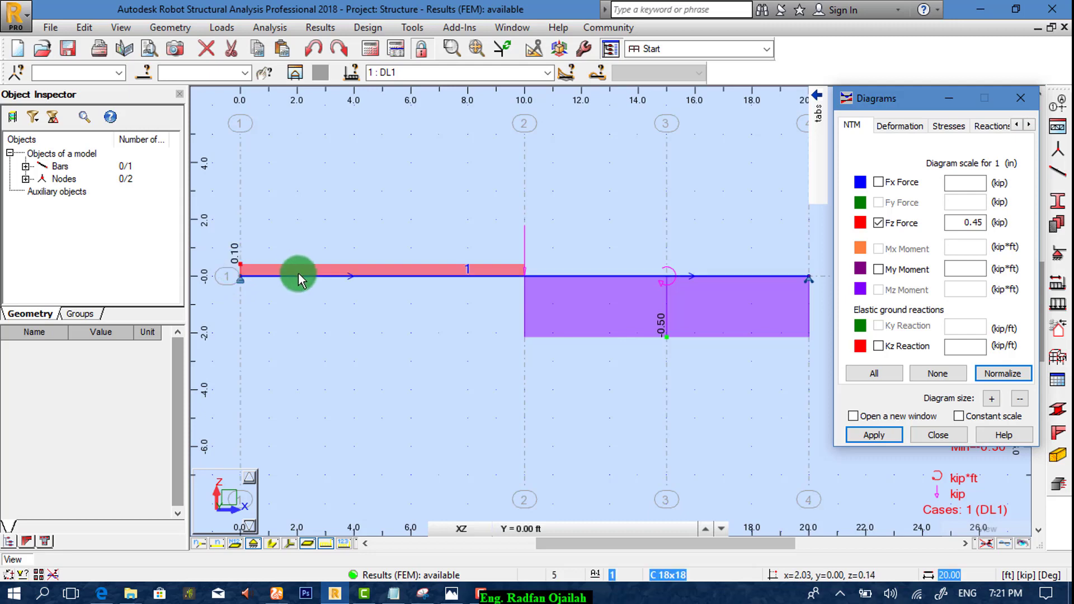
{"action": "scroll", "coordinate": [367, 293], "scroll_direction": "down", "scroll_amount": 1}
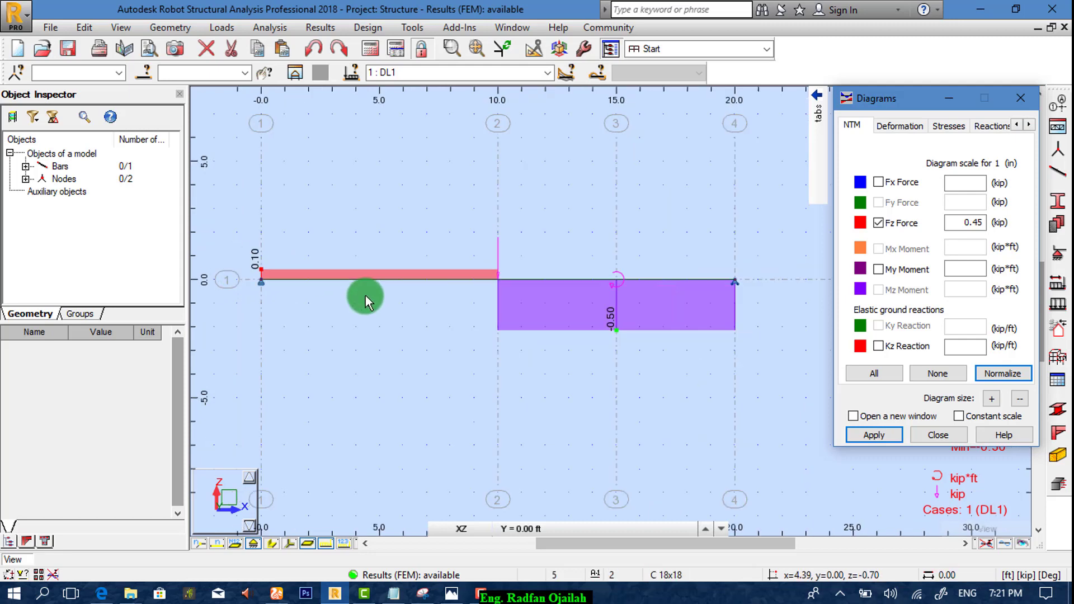
{"action": "scroll", "coordinate": [417, 326], "scroll_direction": "down", "scroll_amount": 1}
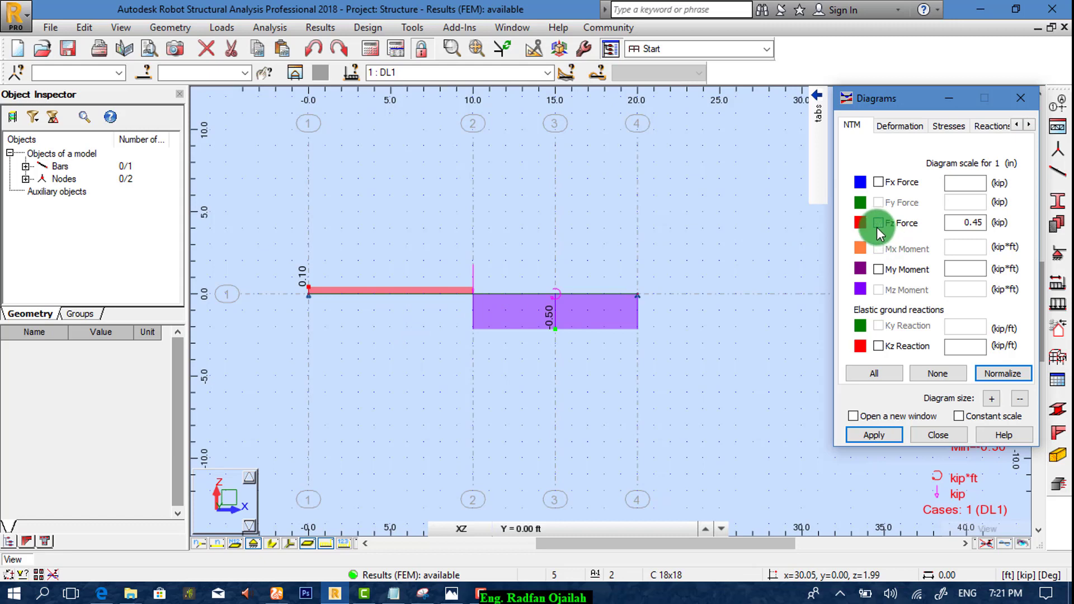
Apply the My moment diagram to the beam and zoom in to inspect its 2.50 and -1.50 kip·ft values.
{"action": "left_click", "coordinate": [877, 269]}
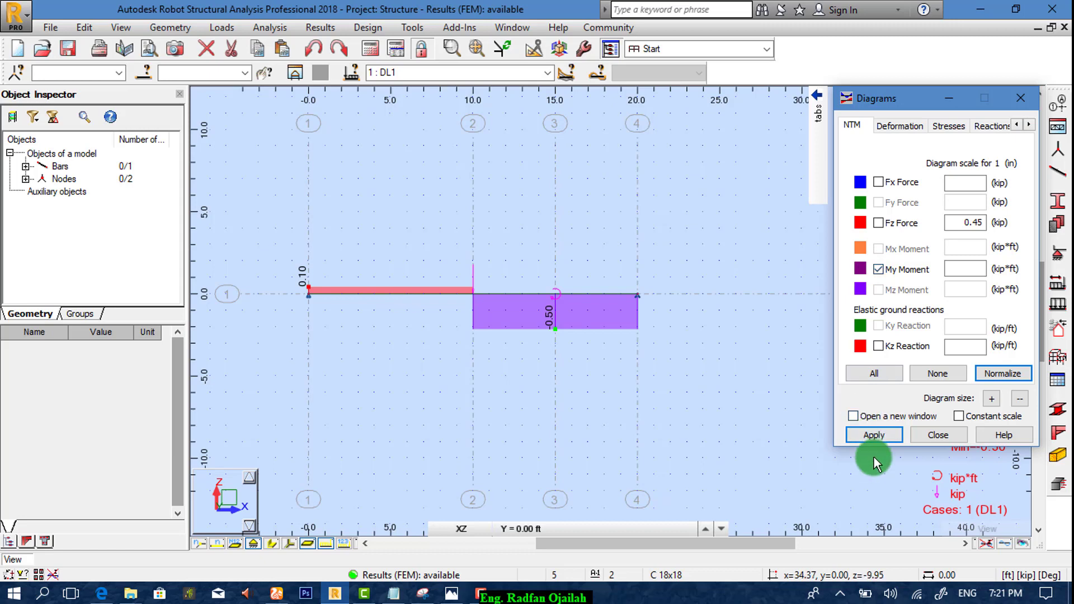
{"action": "left_click", "coordinate": [870, 435]}
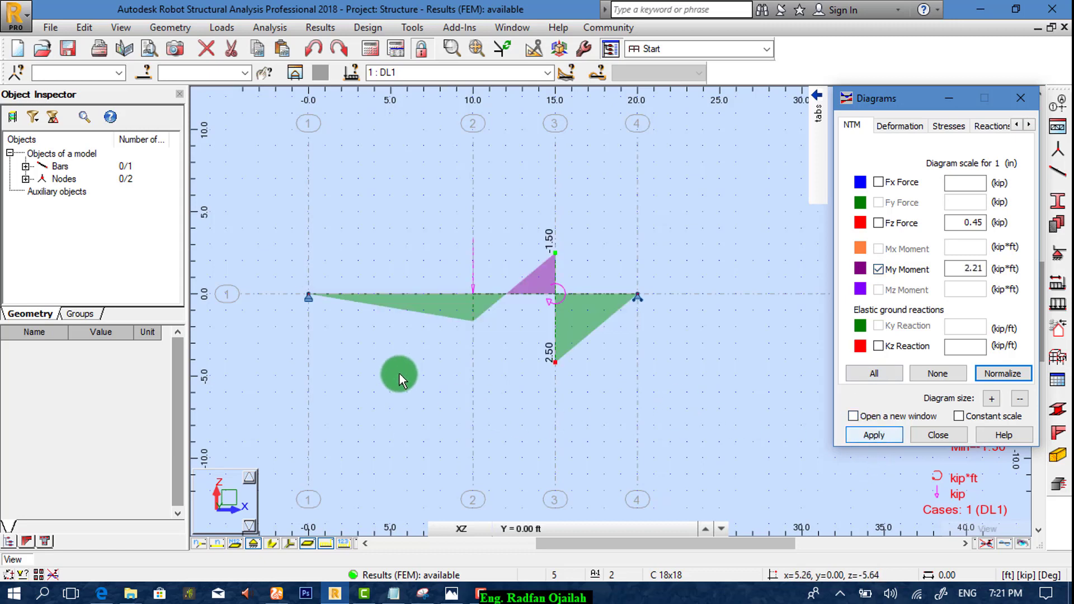
{"action": "scroll", "coordinate": [396, 340], "scroll_direction": "up", "scroll_amount": 2}
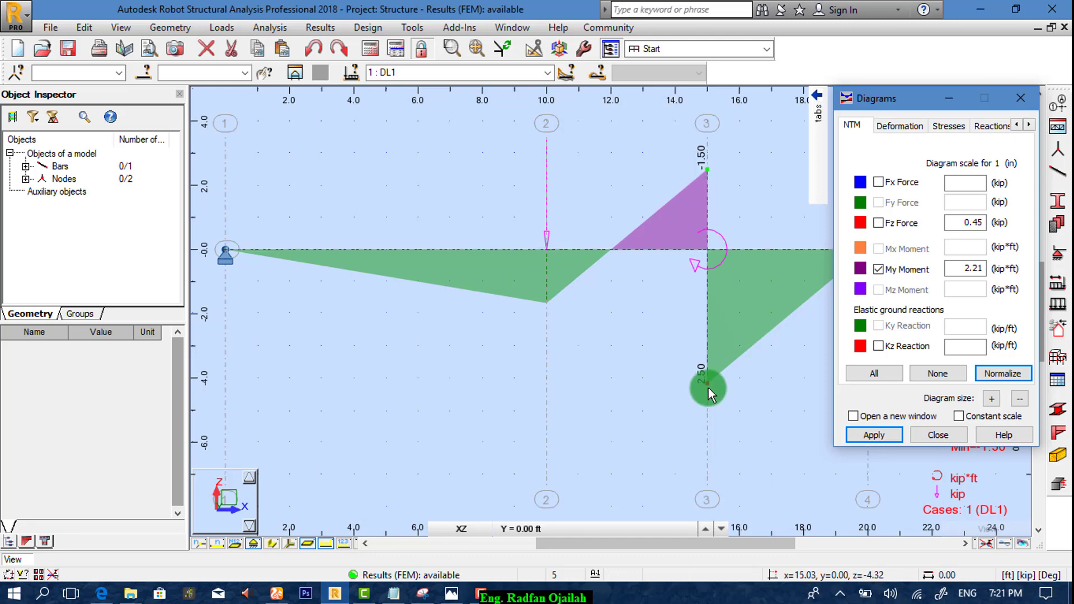
{"action": "scroll", "coordinate": [711, 387], "scroll_direction": "up", "scroll_amount": 3}
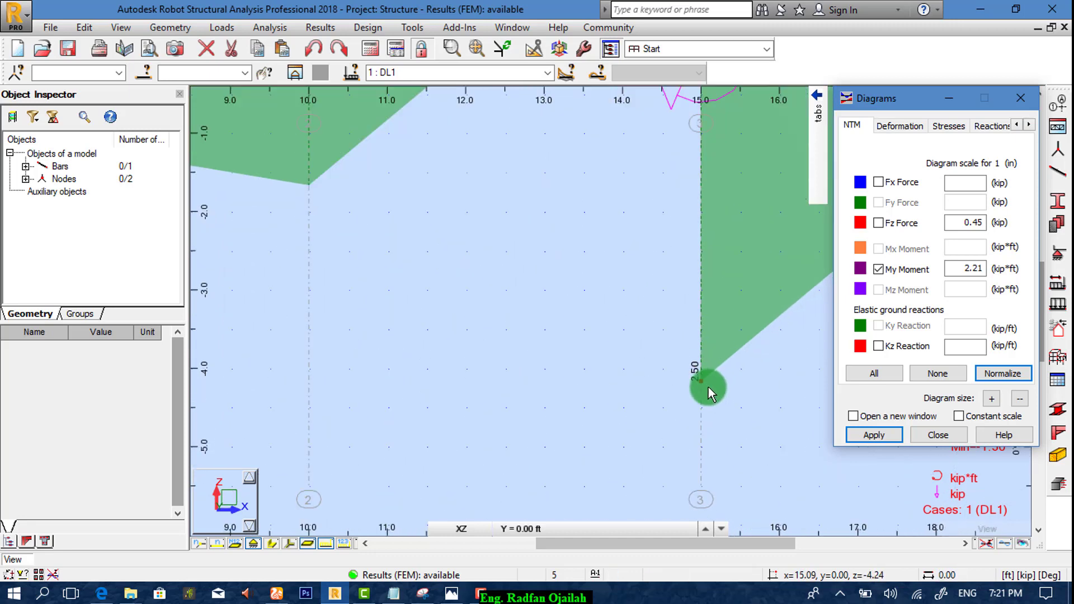
{"action": "scroll", "coordinate": [711, 387], "scroll_direction": "down", "scroll_amount": 2}
{"action": "scroll", "coordinate": [582, 372], "scroll_direction": "down", "scroll_amount": 3}
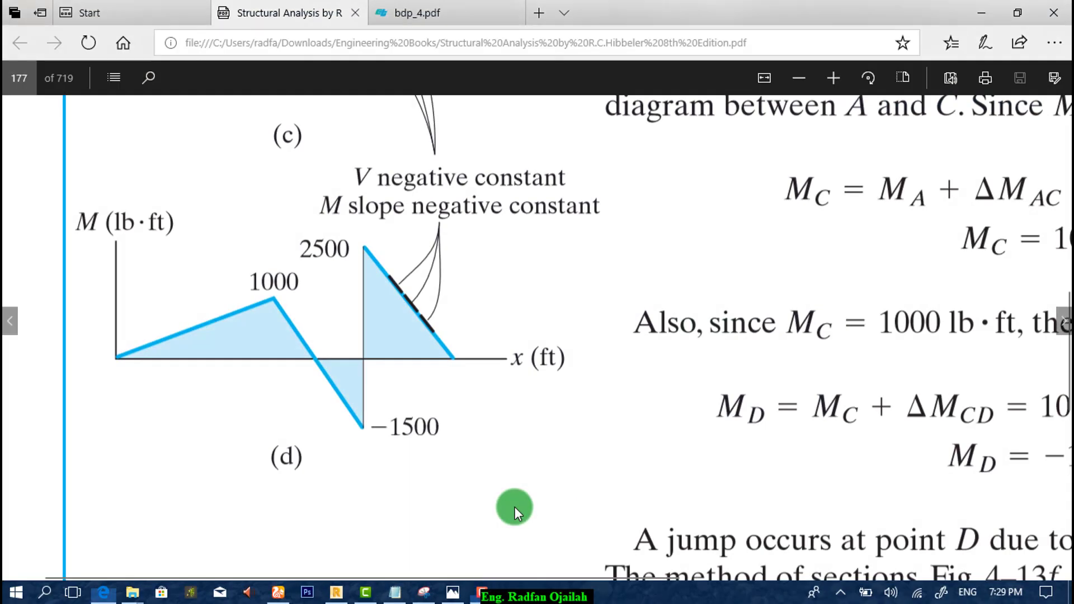
{"action": "left_click", "coordinate": [334, 593]}
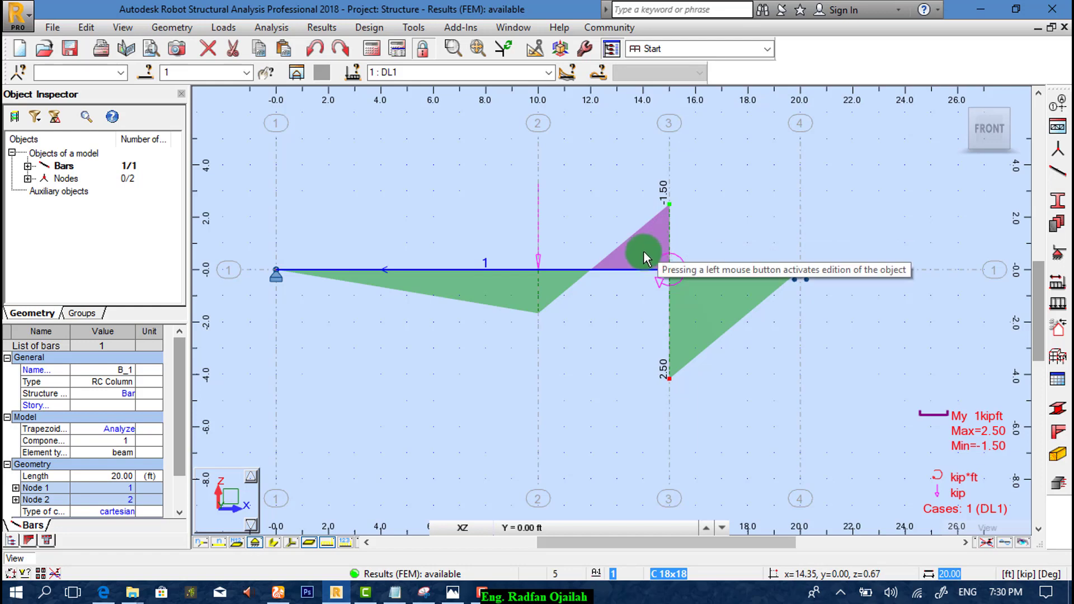
{"action": "left_click", "coordinate": [414, 28]}
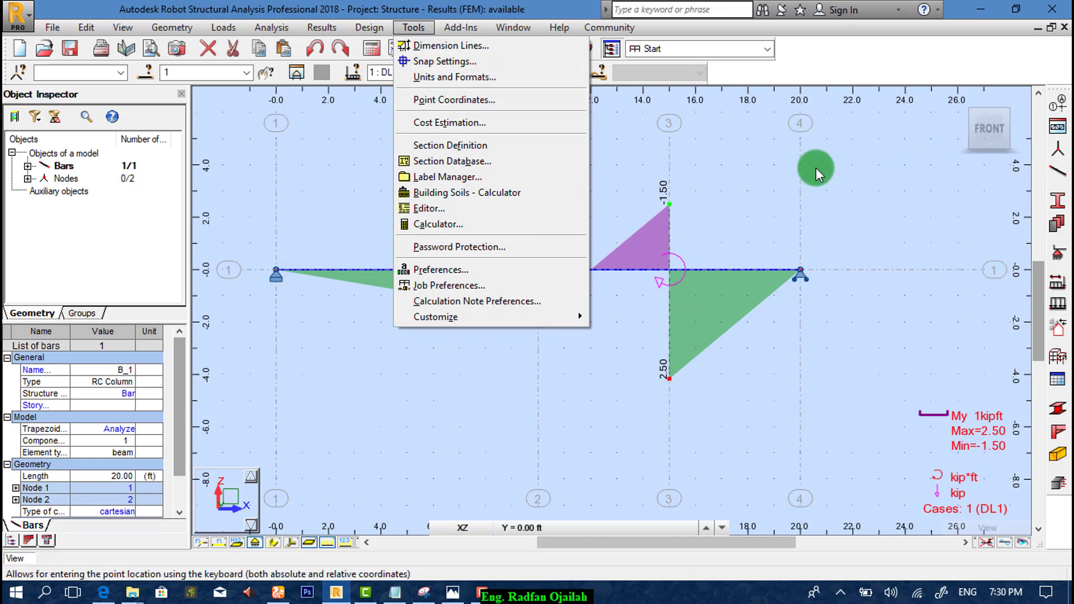
{"action": "left_click", "coordinate": [746, 221]}
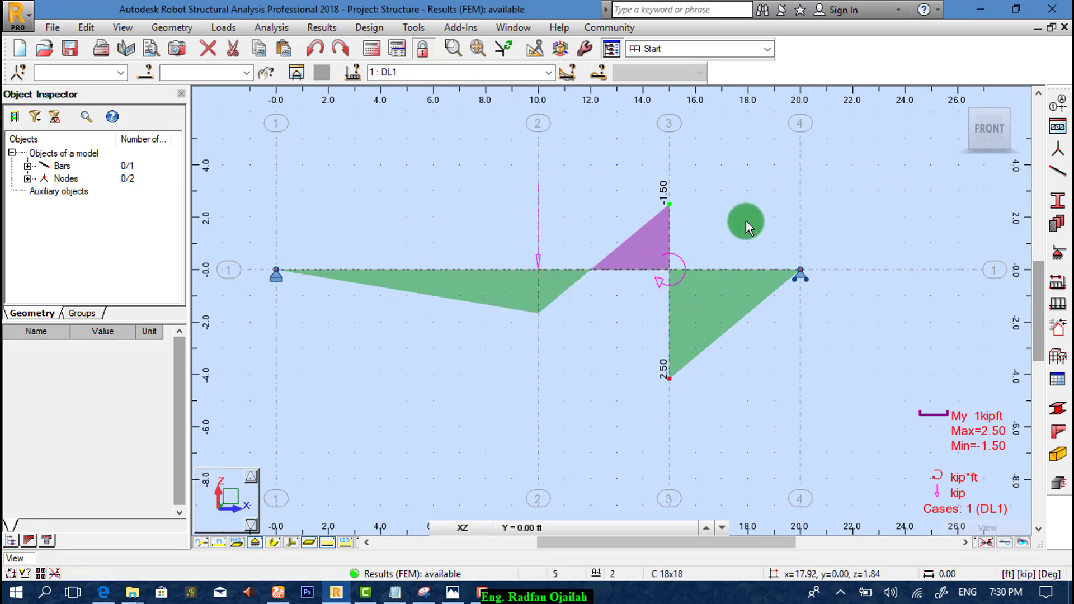